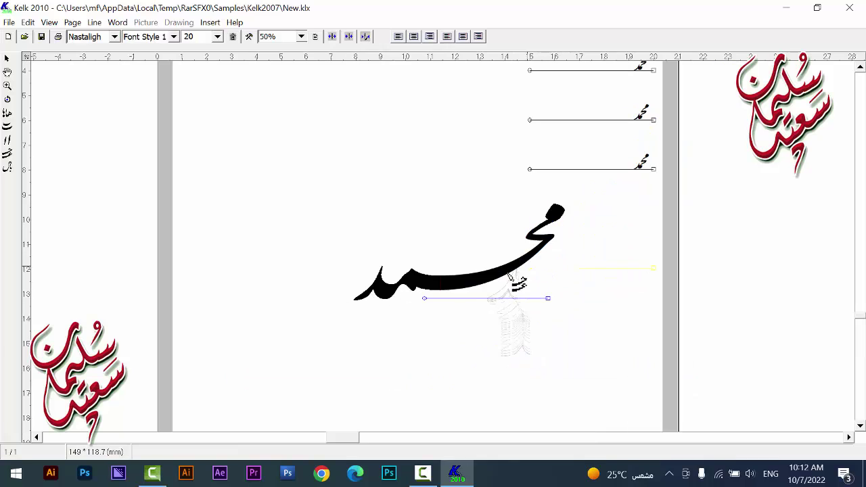
# Step: Move the large Nastaligh word up the page until its line ends at about 130, 102 mm
pyautogui.moveTo(518, 280)
pyautogui.mouseDown()
pyautogui.moveTo(501, 310)
pyautogui.moveTo(516, 290)
pyautogui.mouseUp()
pyautogui.moveTo(553, 239); pyautogui.dragTo(469, 202)
pyautogui.moveTo(548, 298); pyautogui.dragTo(520, 293)
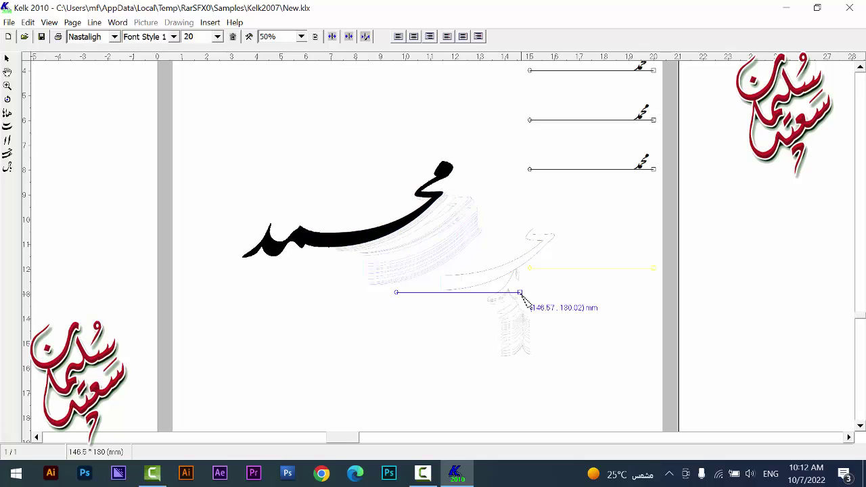
pyautogui.moveTo(436, 199); pyautogui.dragTo(494, 248)
pyautogui.moveTo(520, 293); pyautogui.dragTo(480, 223)
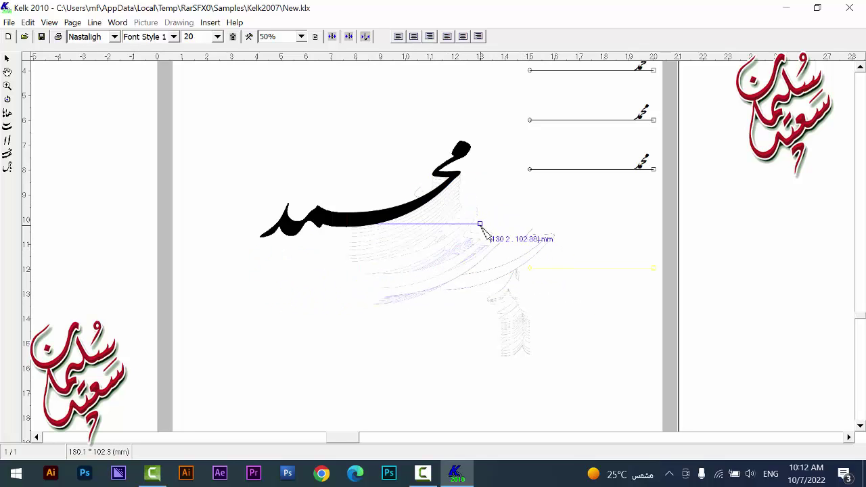
# Step: Move the lowest small word below the large Nastaligh word and set it in Naskh at size 100
pyautogui.moveTo(660, 177); pyautogui.dragTo(547, 325)
pyautogui.moveTo(580, 282); pyautogui.dragTo(400, 367)
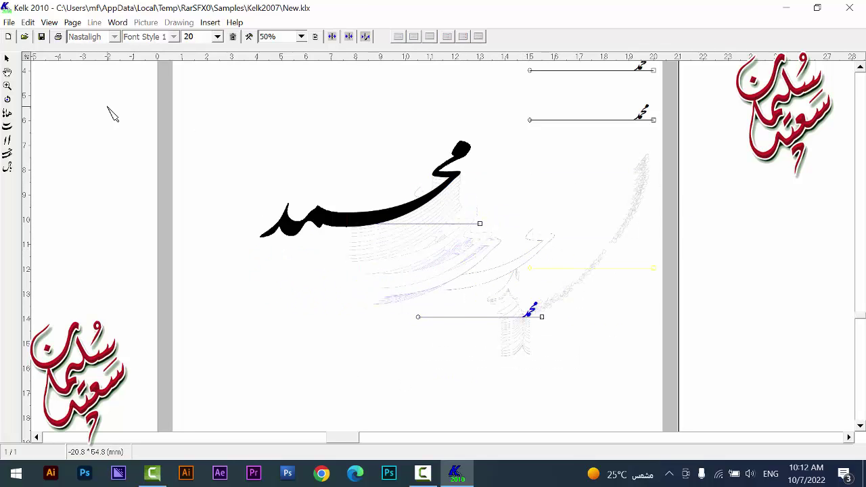
pyautogui.click(114, 36)
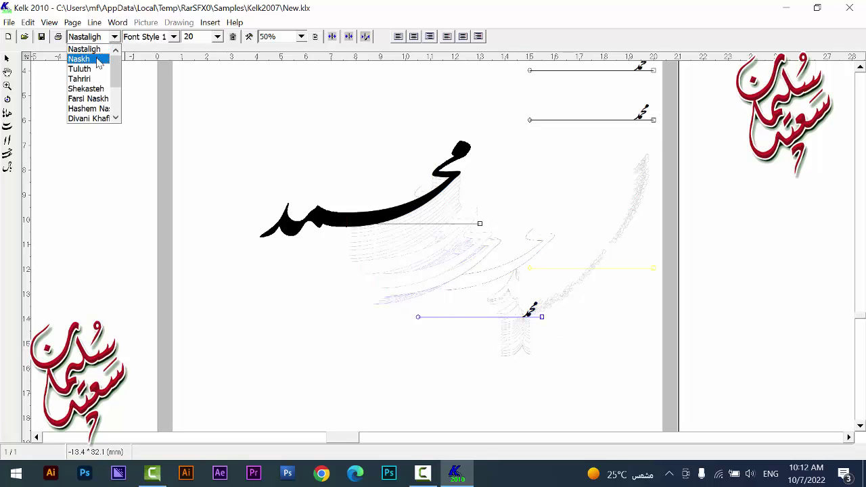
pyautogui.click(92, 56)
pyautogui.moveTo(592, 275); pyautogui.dragTo(377, 384)
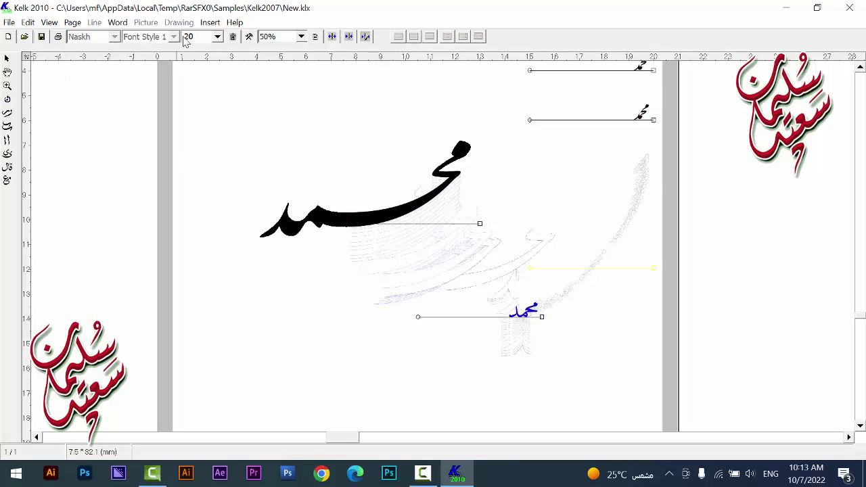
pyautogui.write('100')
pyautogui.press('Return')
# Step: Look through the alternative shapes of the Naskh word and apply the second one
pyautogui.rightClick(509, 287)
pyautogui.click(551, 350)
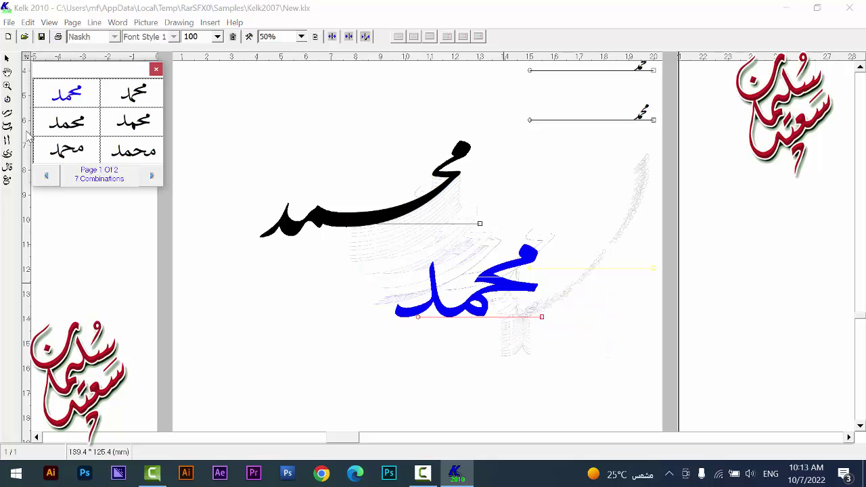
pyautogui.click(152, 175)
pyautogui.click(46, 176)
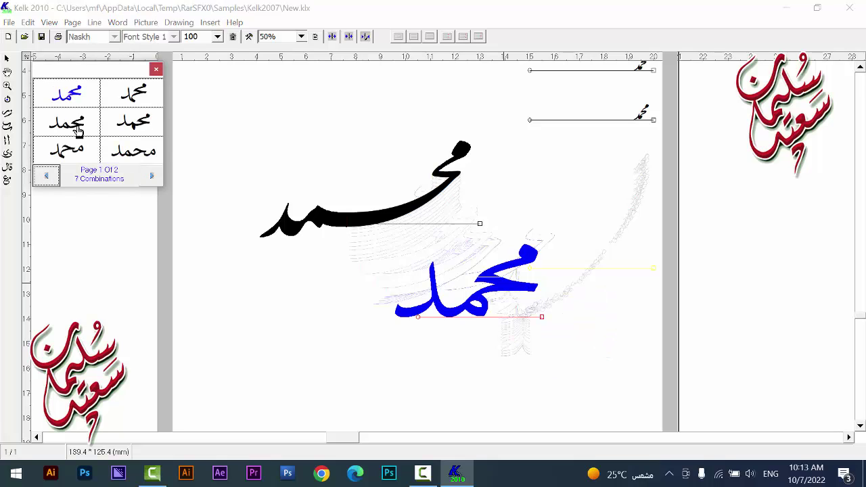
pyautogui.click(138, 103)
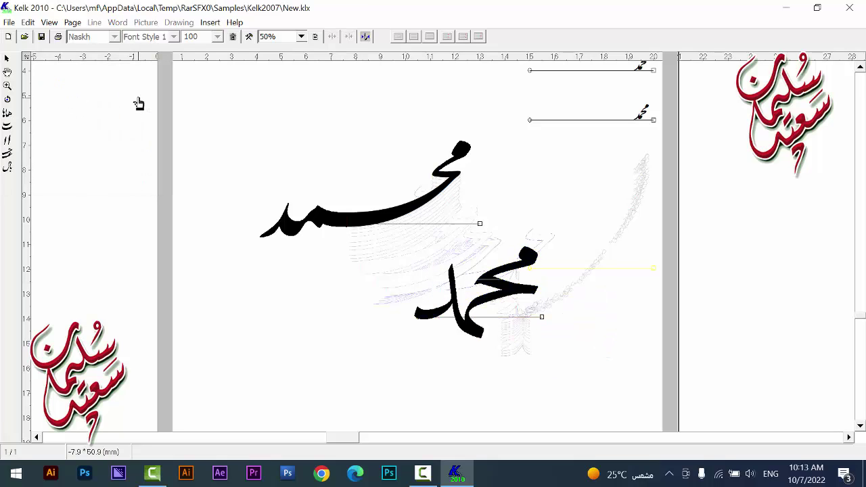
# Step: Try the sixth alternative shape, with all letters spread out, on the Naskh word
pyautogui.rightClick(513, 294)
pyautogui.click(555, 350)
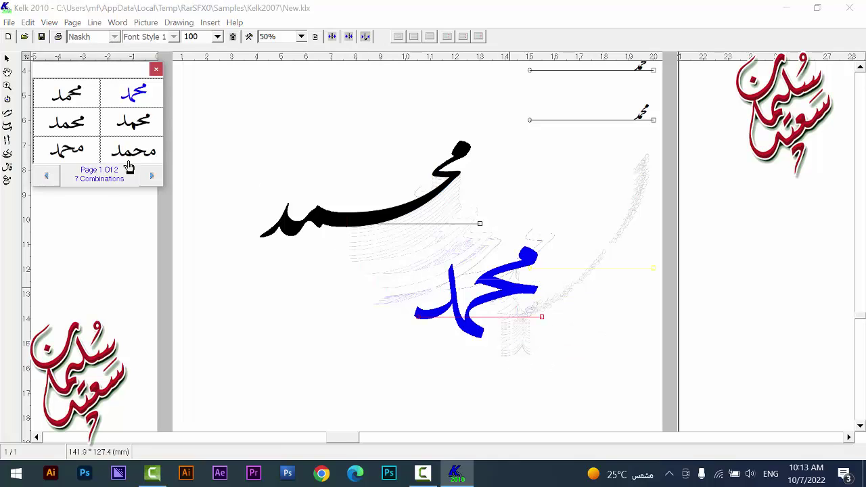
pyautogui.click(132, 157)
pyautogui.rightClick(544, 318)
pyautogui.click(495, 351)
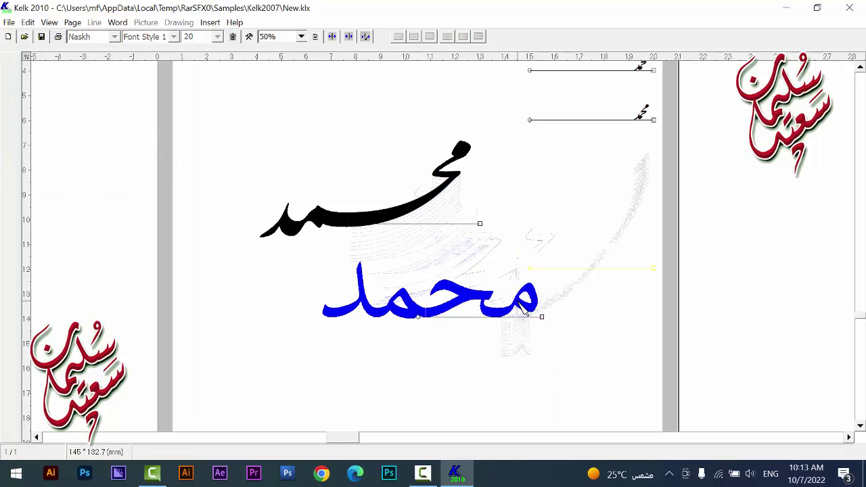
# Step: Switch the Naskh word back to its first shape and move it beside the large Nastaligh word
pyautogui.rightClick(538, 324)
pyautogui.click(578, 387)
pyautogui.click(73, 108)
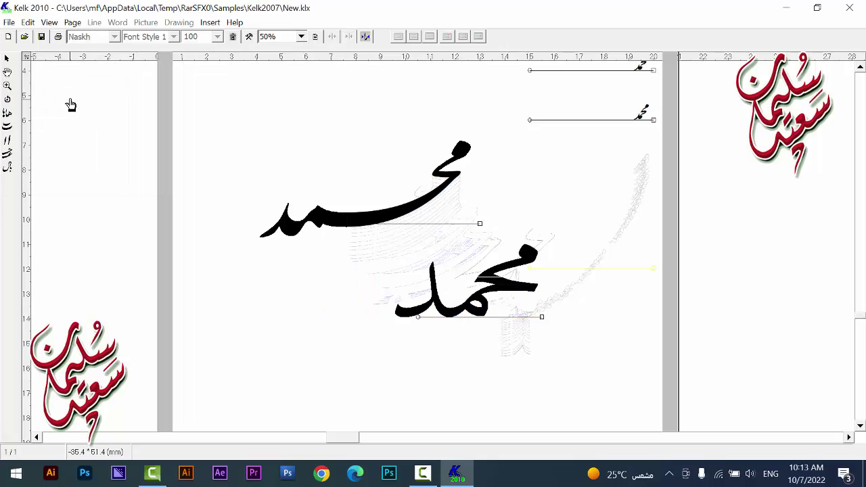
pyautogui.moveTo(545, 320); pyautogui.dragTo(602, 238)
# Step: Move the lower remaining small word beneath the two large words and set its size to 100
pyautogui.click(655, 121)
pyautogui.moveTo(658, 126); pyautogui.dragTo(500, 345)
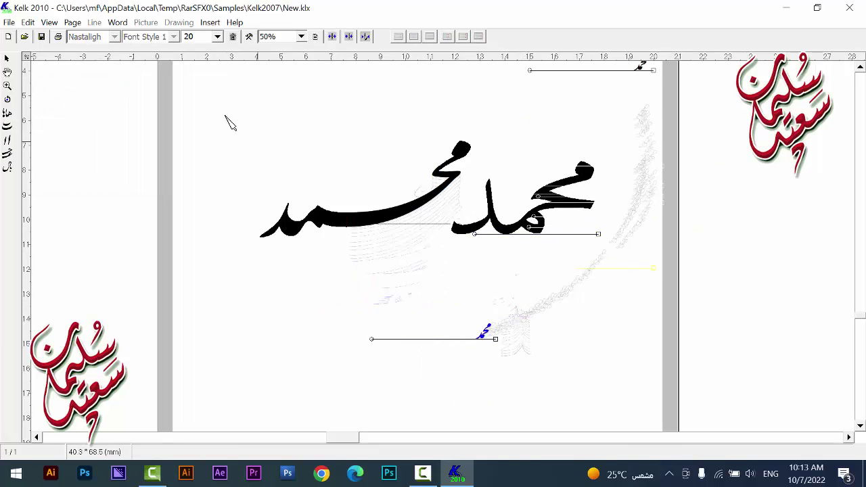
pyautogui.write('100')
pyautogui.press('Return')
# Step: Set the lowest word in the Tuluth font at size 100
pyautogui.click(495, 340)
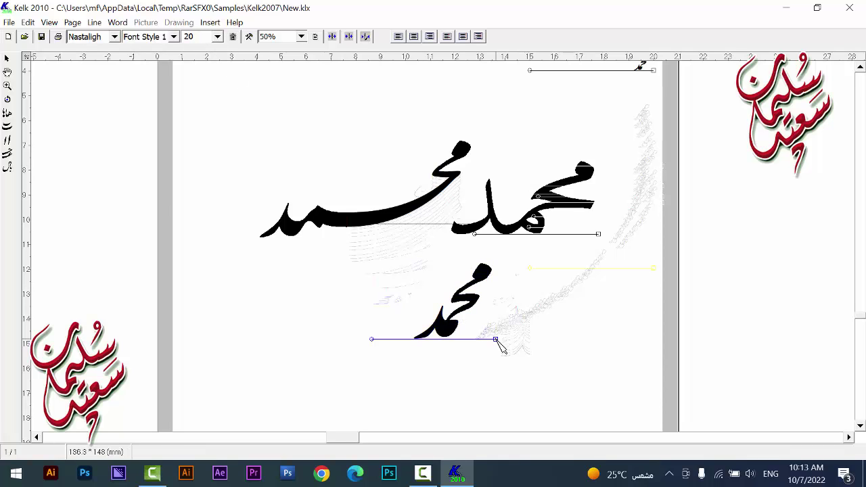
pyautogui.click(114, 37)
pyautogui.click(93, 70)
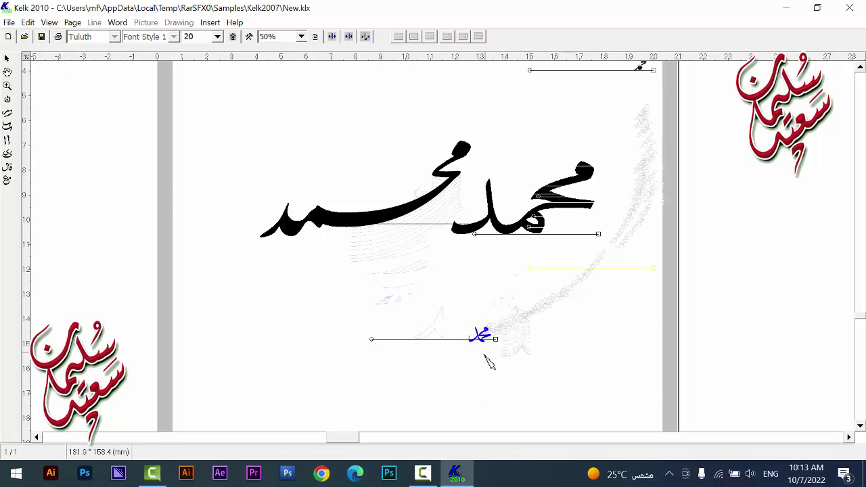
pyautogui.write('100')
pyautogui.press('Return')
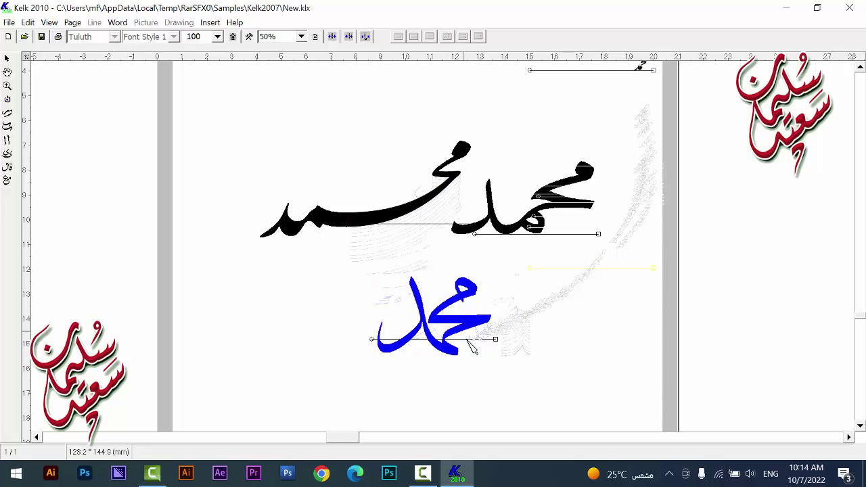
# Step: Examine all pages of alternative shapes for the Tuluth word
pyautogui.rightClick(482, 328)
pyautogui.click(547, 389)
pyautogui.click(127, 162)
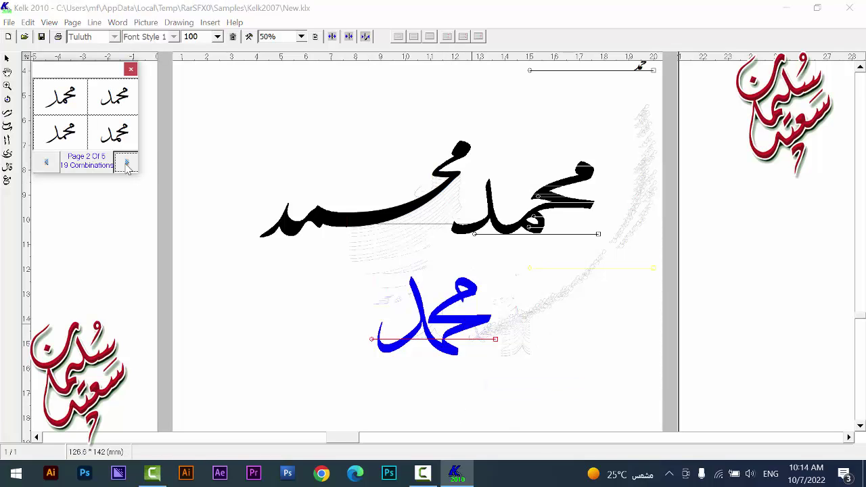
pyautogui.click(126, 162)
pyautogui.click(126, 163)
pyautogui.click(127, 163)
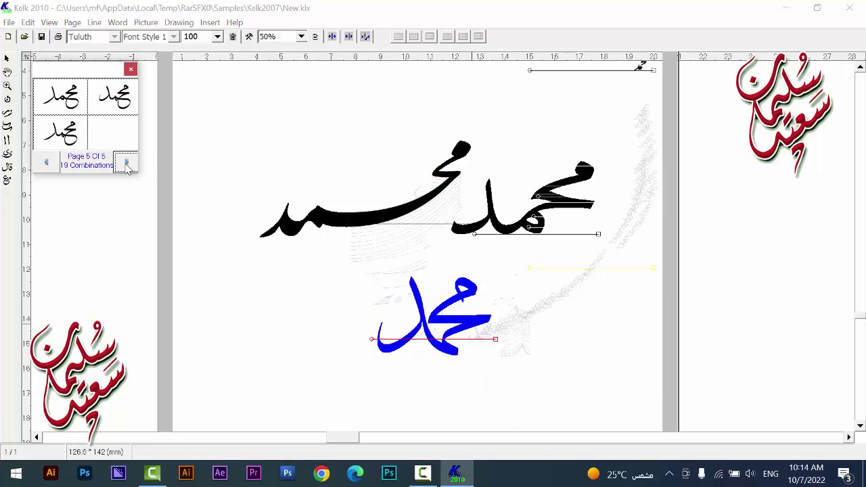
pyautogui.click(45, 166)
pyautogui.click(45, 166)
pyautogui.click(45, 166)
pyautogui.click(45, 166)
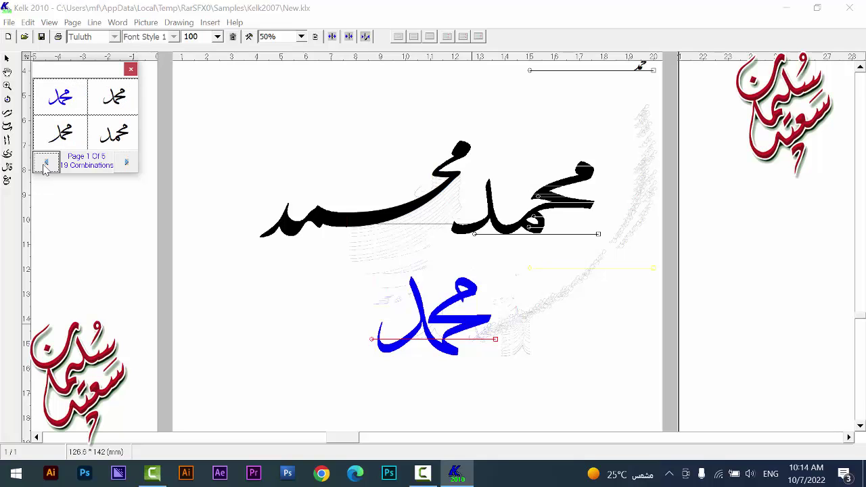
pyautogui.click(135, 96)
# Step: Move the Tuluth word under the Naskh word and bring the last small word to the empty area below the Nastaligh word
pyautogui.moveTo(496, 339); pyautogui.dragTo(595, 302)
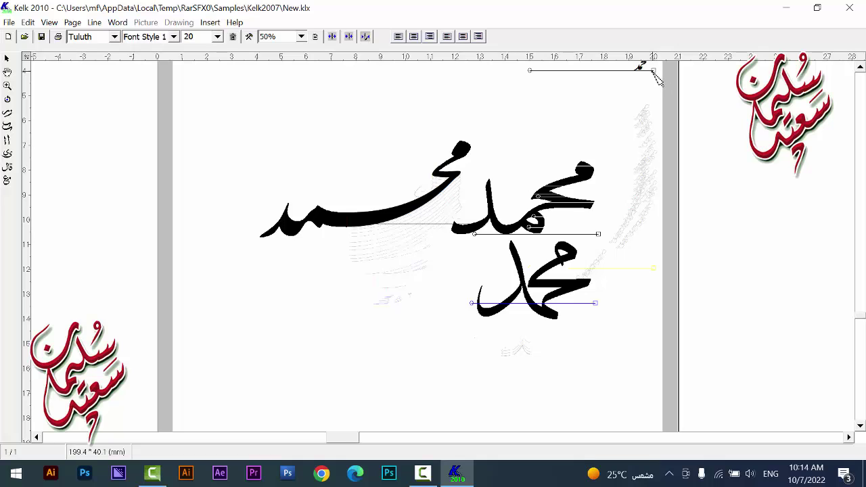
pyautogui.moveTo(654, 72); pyautogui.dragTo(403, 349)
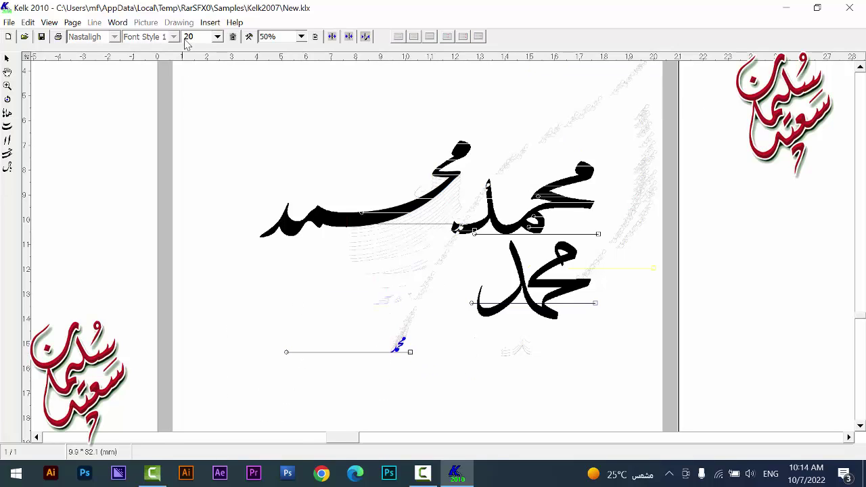
pyautogui.click(400, 346)
# Step: Set the last small word in the Shekasteh font at size 100
pyautogui.click(114, 37)
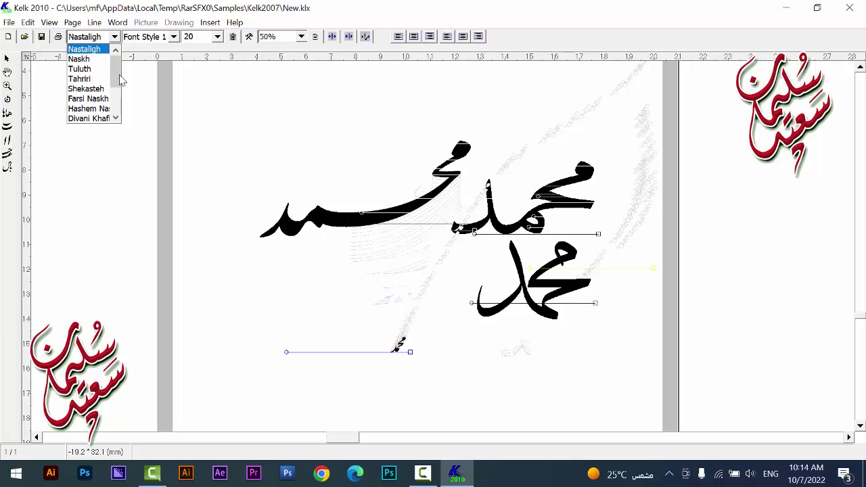
pyautogui.click(86, 88)
pyautogui.moveTo(425, 316); pyautogui.dragTo(374, 364)
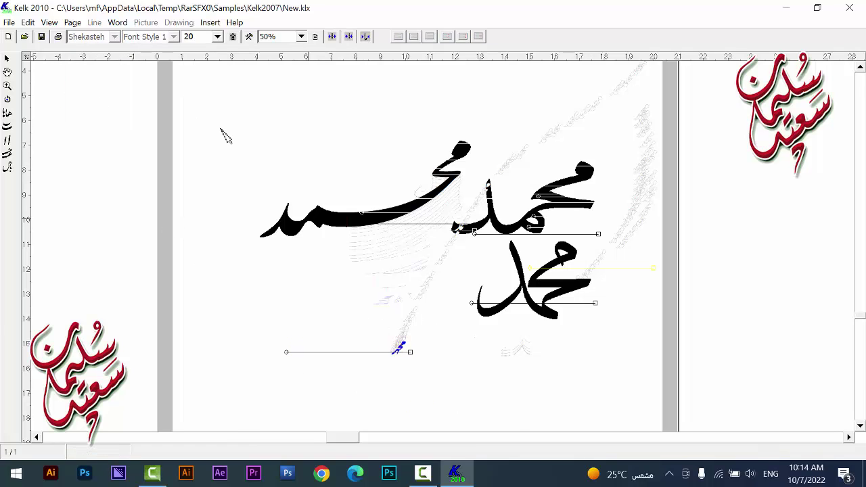
pyautogui.doubleClick(194, 37)
pyautogui.write('100')
pyautogui.press('Return')
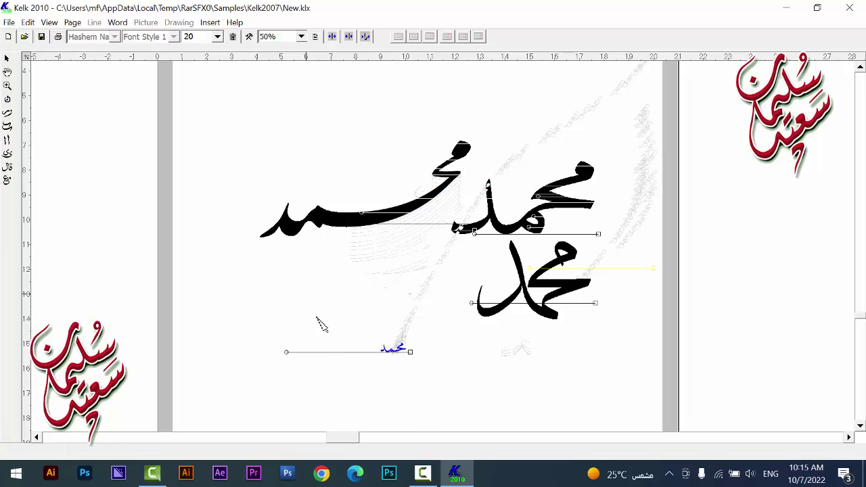
# Step: Set the last small word in the Hashem Nas font at size 100
pyautogui.doubleClick(195, 37)
pyautogui.write('100')
pyautogui.press('Return')
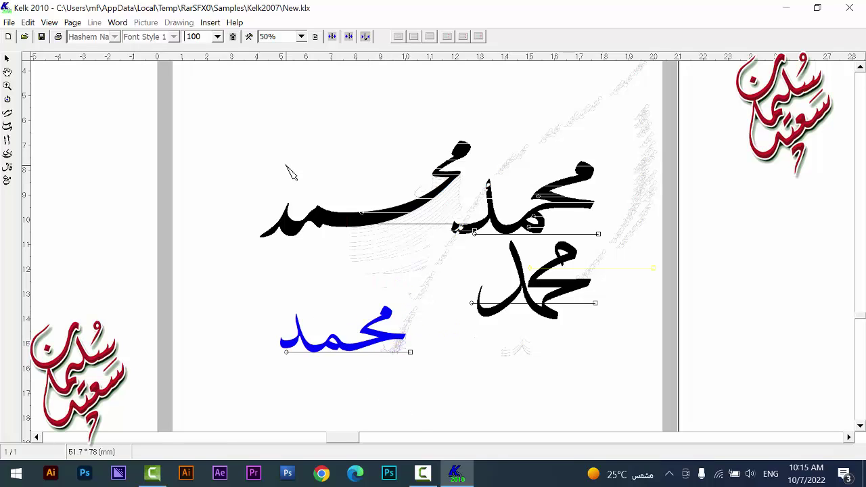
# Step: Try the alternative shape with all letters laid out along the line on the Hashem Nas word
pyautogui.rightClick(417, 340)
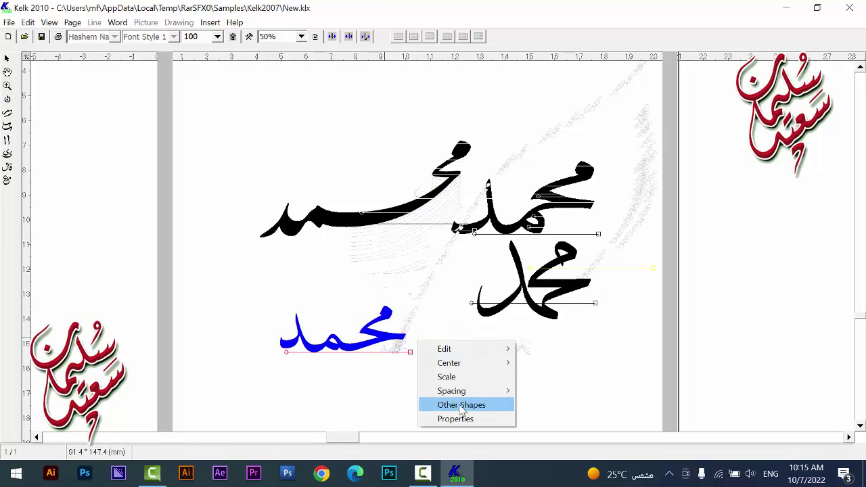
pyautogui.click(440, 405)
pyautogui.click(59, 141)
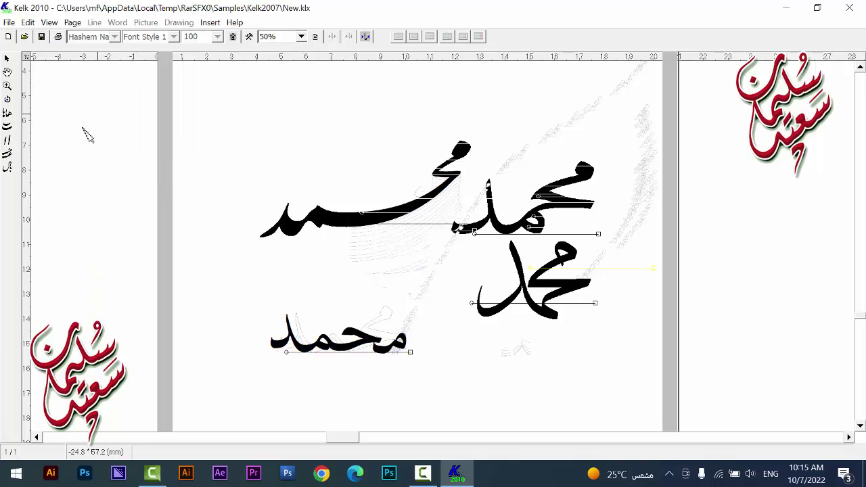
# Step: Apply the compact stacked shape to the Hashem Nas word and move it above the large Nastaligh word
pyautogui.rightClick(376, 347)
pyautogui.click(417, 405)
pyautogui.click(139, 136)
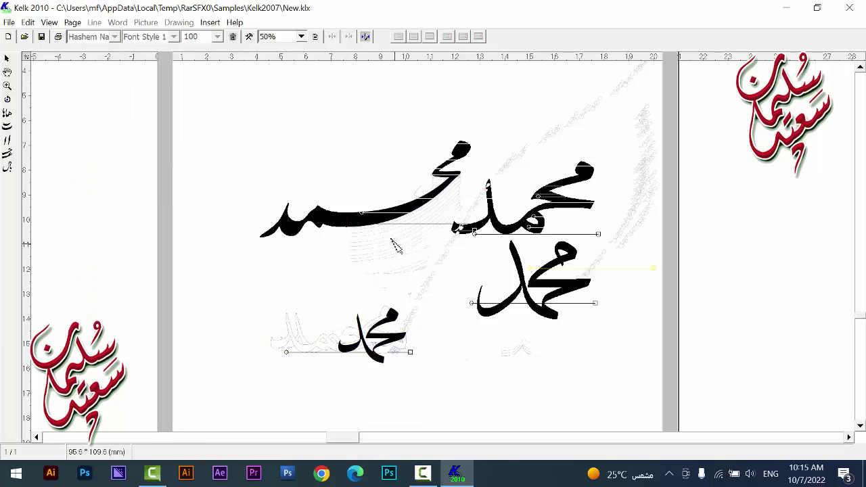
pyautogui.moveTo(401, 348); pyautogui.dragTo(396, 176)
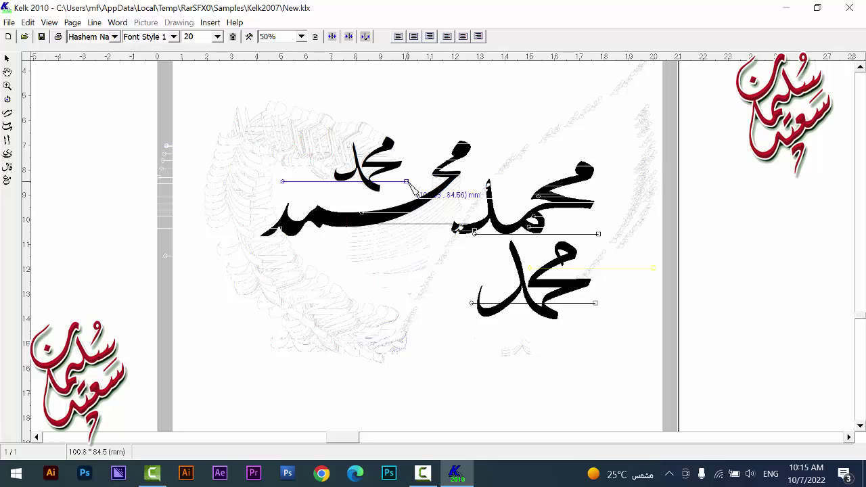
# Step: Change the Naskh word above the Tuluth one to Divani Khafi at size 100
pyautogui.click(581, 209)
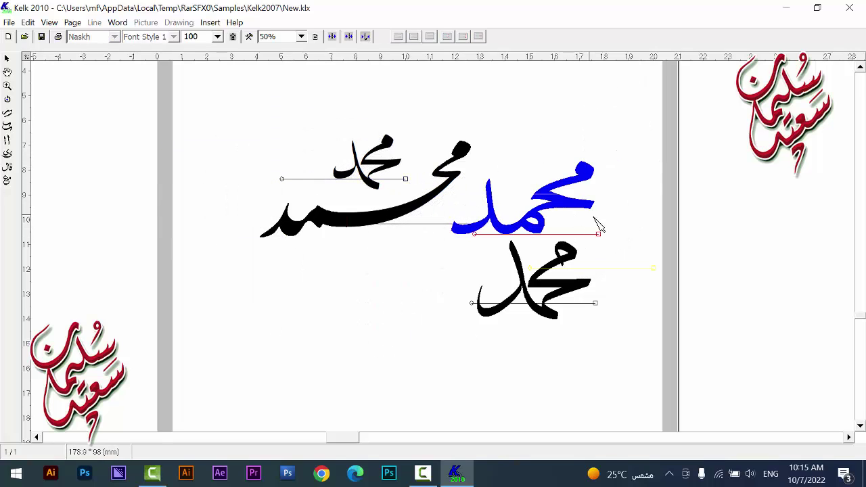
pyautogui.click(115, 37)
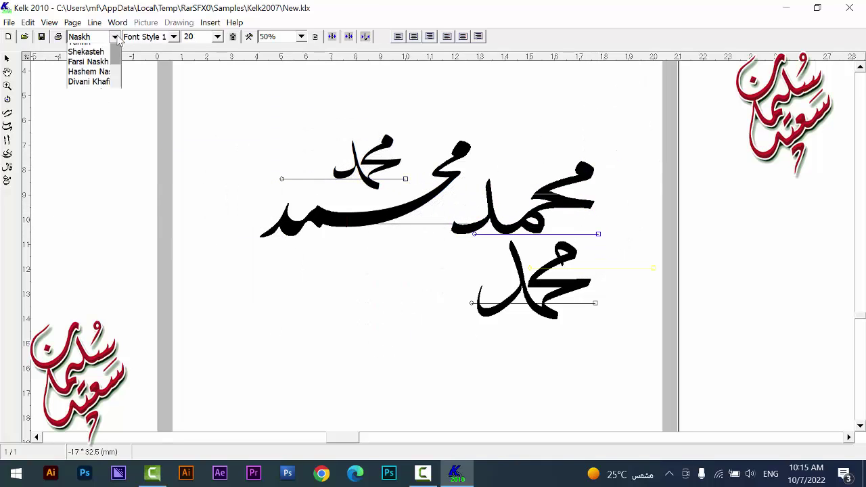
pyautogui.click(87, 109)
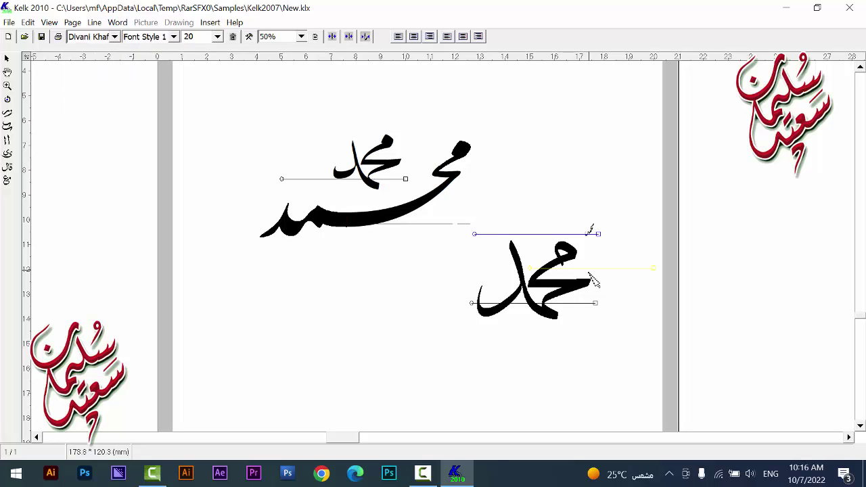
pyautogui.press('Return')
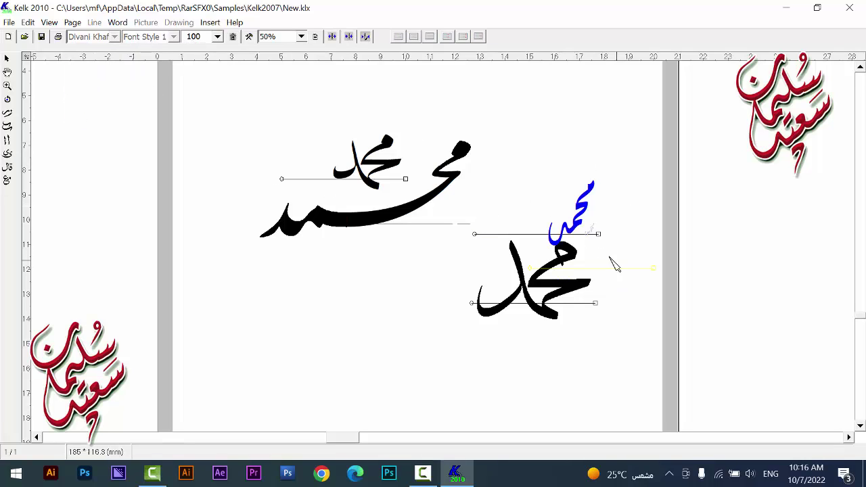
# Step: Move the Divani Khafi word higher above the Tuluth word and apply an alternative shape with a sweeping last letter
pyautogui.moveTo(600, 238); pyautogui.dragTo(597, 201)
pyautogui.rightClick(588, 188)
pyautogui.click(613, 251)
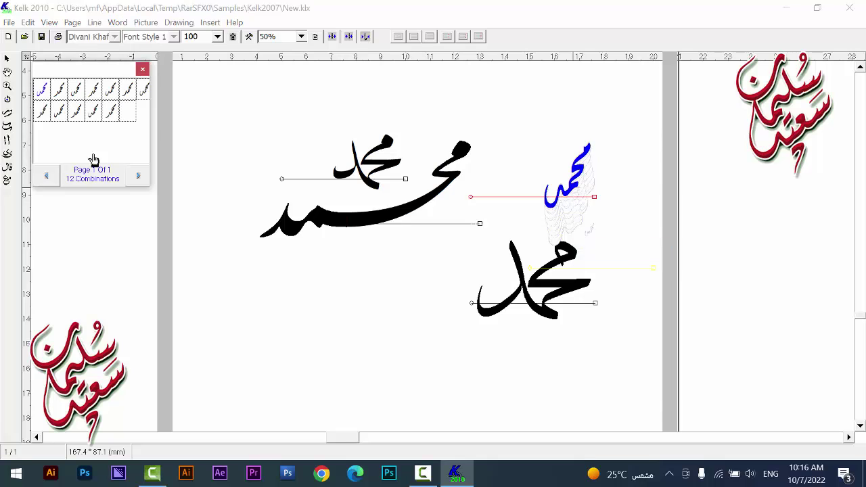
pyautogui.click(598, 163)
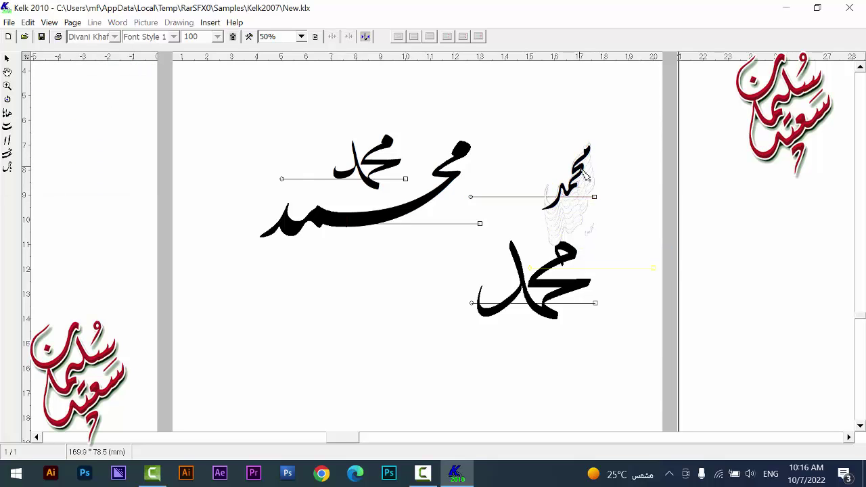
# Step: Set the size of the Divani Khafi word to 200
pyautogui.click(586, 175)
pyautogui.write('200')
pyautogui.press('Return')
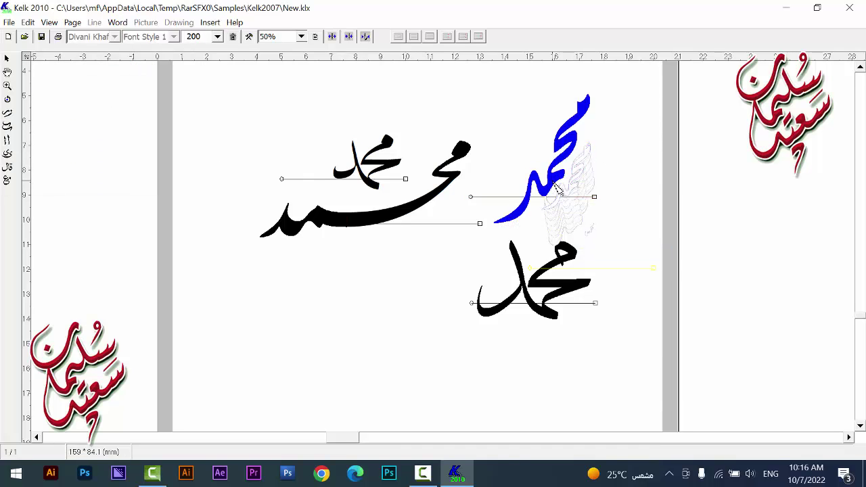
# Step: Move the Divani Khafi, Hashem Nas and Tuluth words close together around the upper side of the large Nastaligh word
pyautogui.moveTo(559, 191); pyautogui.dragTo(495, 184)
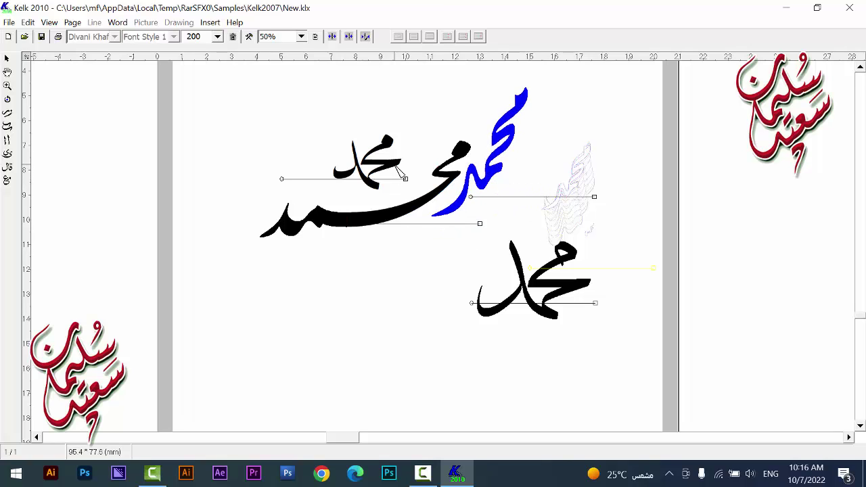
pyautogui.moveTo(395, 165); pyautogui.dragTo(498, 115)
pyautogui.scroll(1, 578, 199)
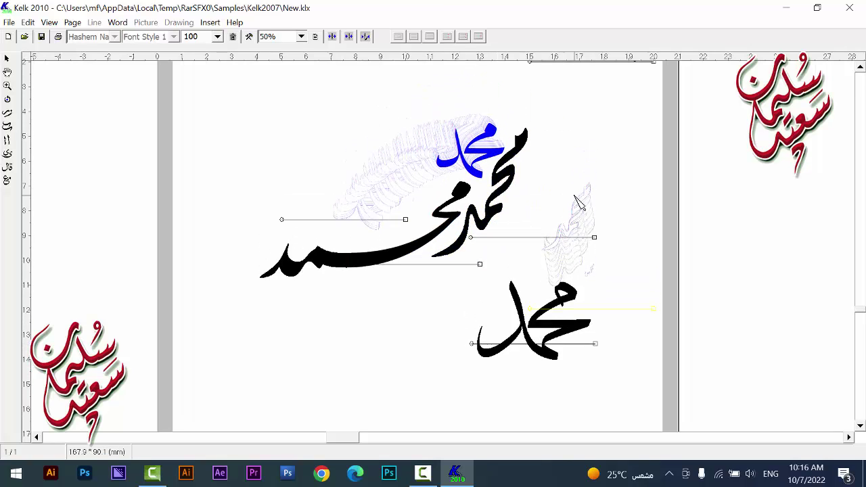
pyautogui.scroll(1, 579, 199)
pyautogui.moveTo(568, 365); pyautogui.dragTo(441, 217)
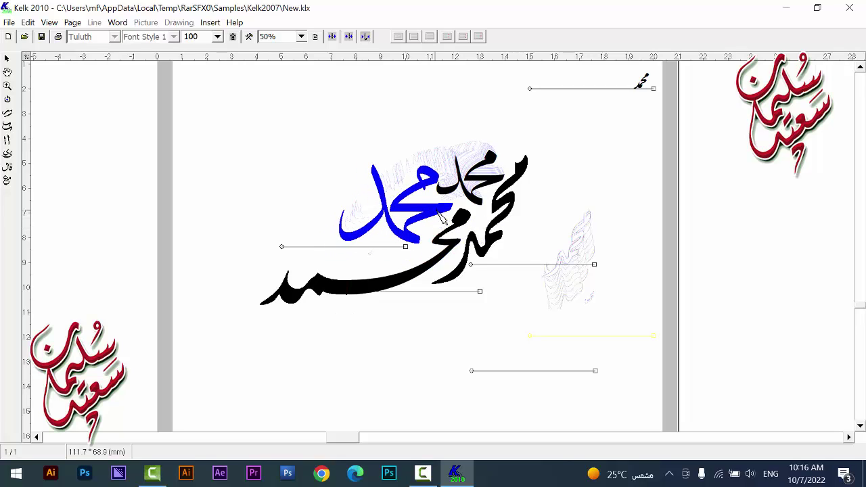
# Step: Move the small word's line from the page's upper right corner to below the composition and change its font to Divani Jali
pyautogui.scroll(1, 528, 284)
pyautogui.moveTo(655, 104); pyautogui.dragTo(363, 393)
pyautogui.click(114, 37)
pyautogui.click(94, 79)
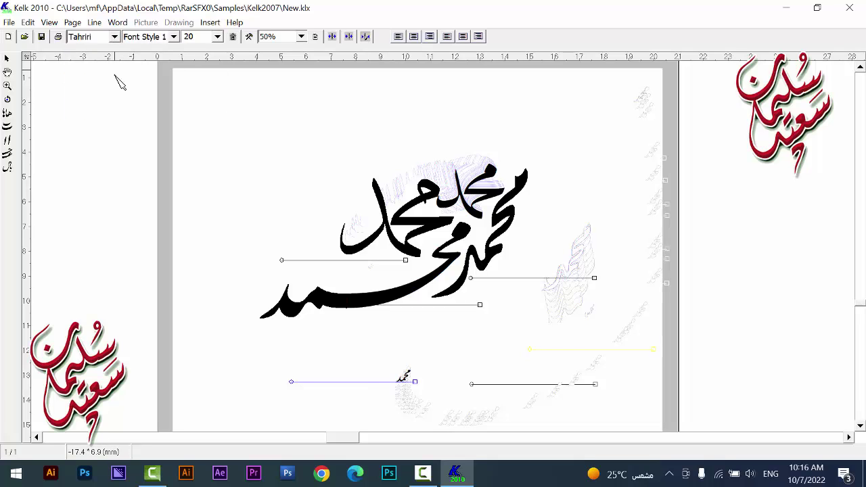
pyautogui.click(114, 36)
pyautogui.scroll(-1, 133, 98)
pyautogui.scroll(1, 117, 94)
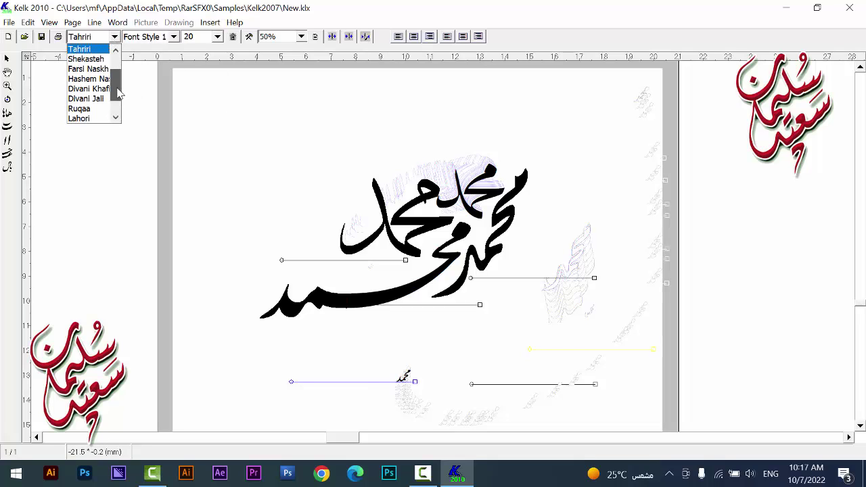
pyautogui.click(92, 100)
# Step: Set the size of the Divani Jali word to 200
pyautogui.moveTo(442, 350); pyautogui.dragTo(320, 394)
pyautogui.click(189, 37)
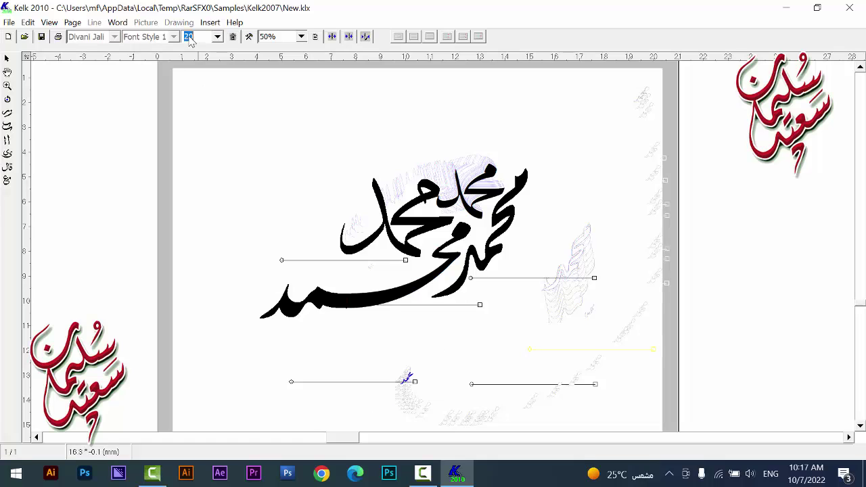
pyautogui.write('100')
pyautogui.press('Return')
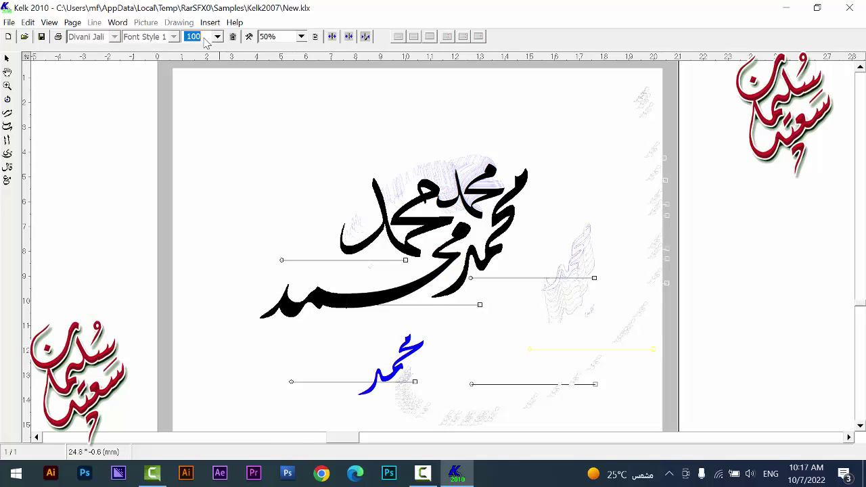
pyautogui.write('200')
pyautogui.press('Return')
# Step: Apply an alternative, narrower shape to the Divani Jali word and move it to the left of the Tuluth word
pyautogui.rightClick(485, 339)
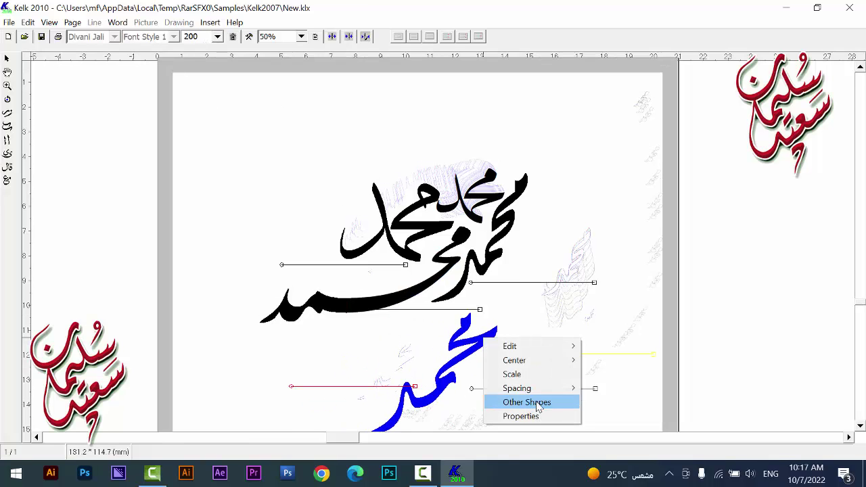
pyautogui.click(526, 402)
pyautogui.click(84, 86)
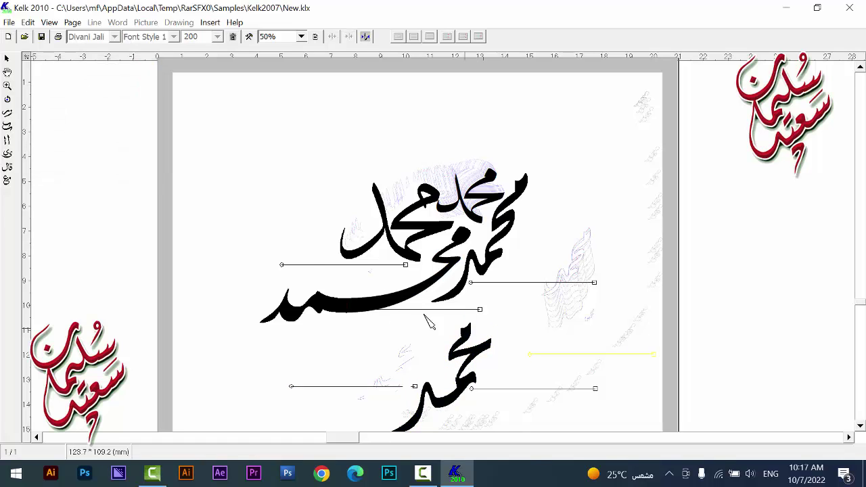
pyautogui.moveTo(485, 353); pyautogui.dragTo(322, 228)
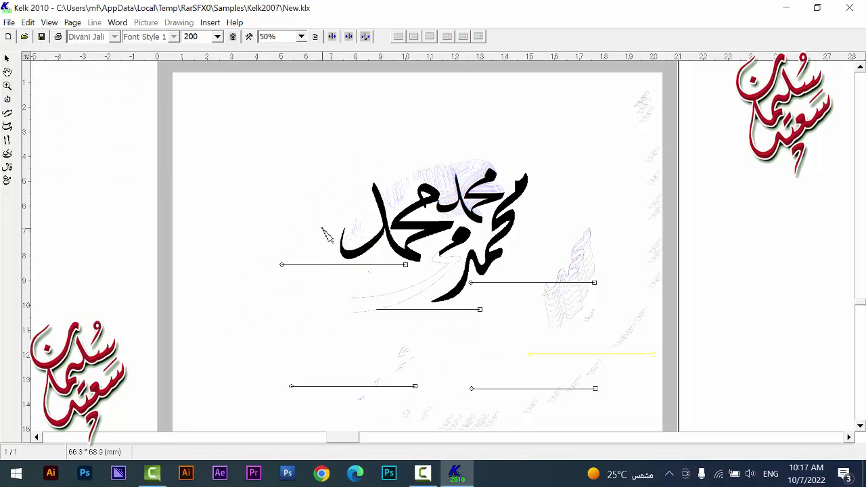
# Step: Adjust the positions of the Tuluth, Hashem Nas, Divani Khafi and Divani Jali words so they fit closely around the large Nastaligh word
pyautogui.hotkey('ctrl', 'z')
pyautogui.hotkey('ctrl', 'z')
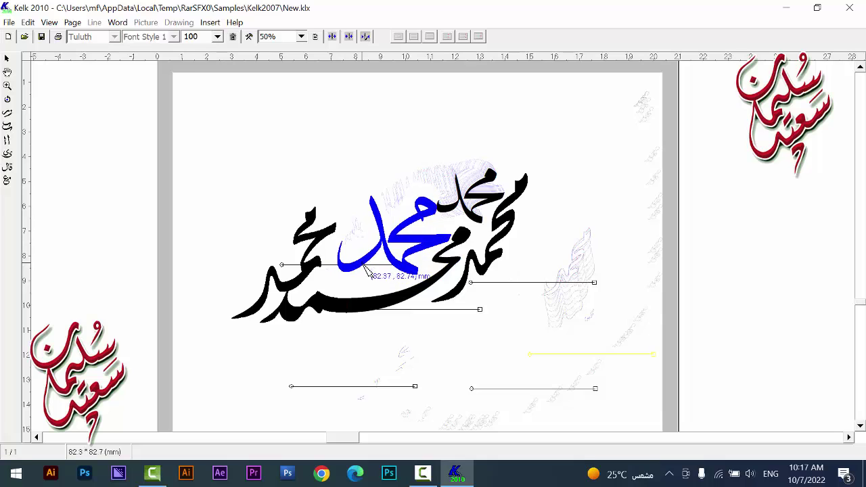
pyautogui.moveTo(480, 196)
pyautogui.mouseDown()
pyautogui.moveTo(512, 261)
pyautogui.moveTo(500, 261)
pyautogui.moveTo(496, 188)
pyautogui.moveTo(518, 289)
pyautogui.moveTo(463, 200)
pyautogui.moveTo(469, 182)
pyautogui.moveTo(478, 187)
pyautogui.mouseUp()
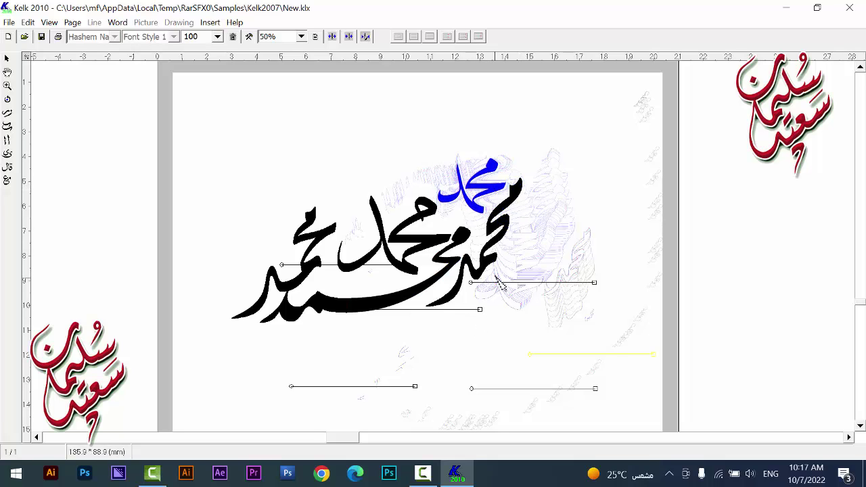
pyautogui.moveTo(323, 244)
pyautogui.mouseDown()
pyautogui.moveTo(419, 138)
pyautogui.moveTo(451, 148)
pyautogui.moveTo(426, 146)
pyautogui.moveTo(374, 188)
pyautogui.moveTo(362, 277)
pyautogui.moveTo(318, 287)
pyautogui.moveTo(341, 251)
pyautogui.moveTo(337, 243)
pyautogui.mouseUp()
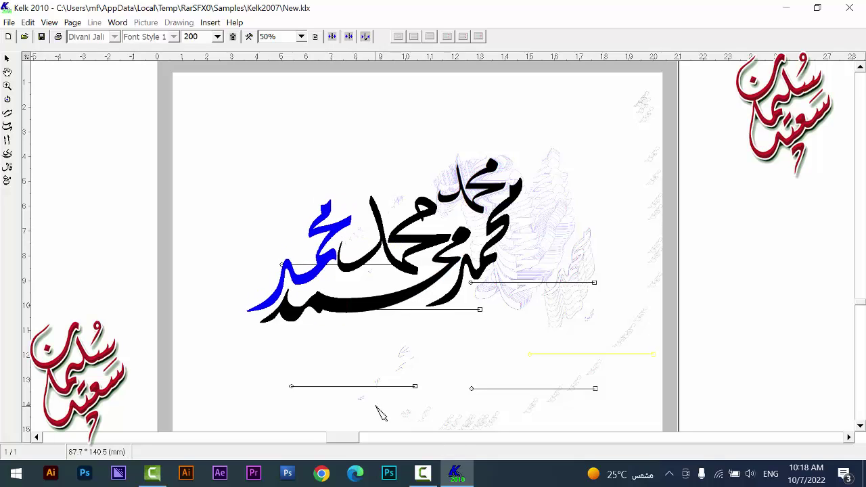
# Step: Add five new lines containing the same word to the page lines text and close the line editor
pyautogui.click(314, 37)
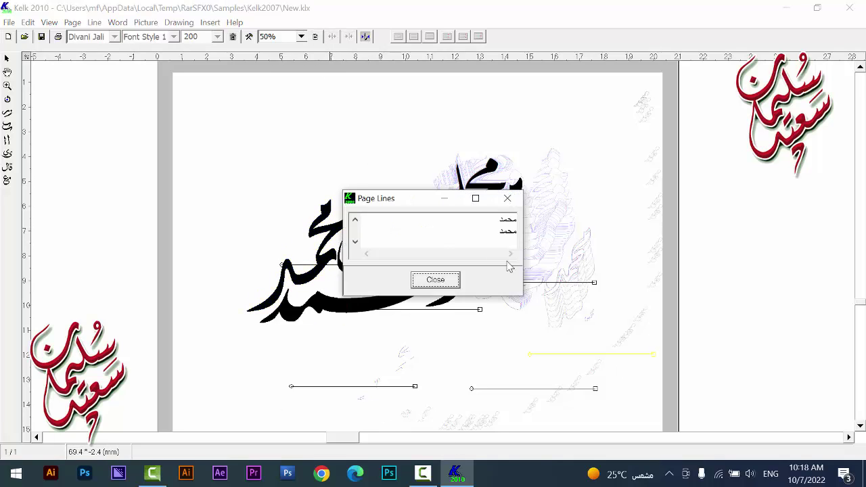
pyautogui.click(496, 221)
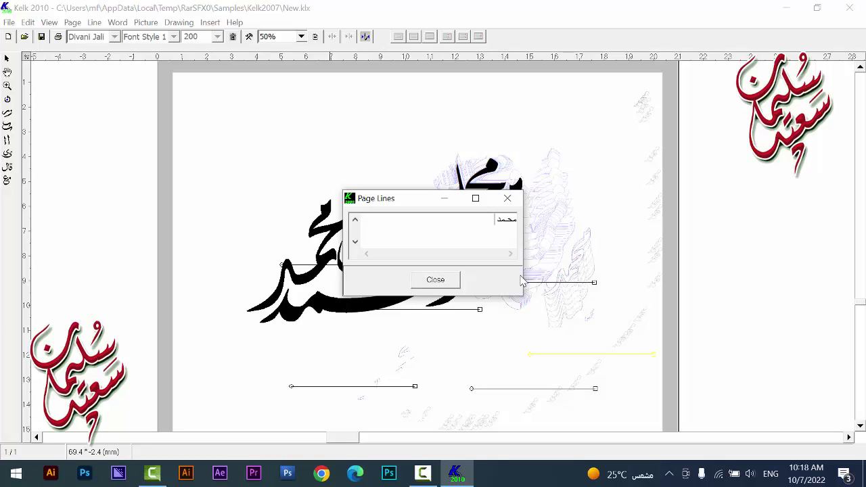
pyautogui.press('Return')
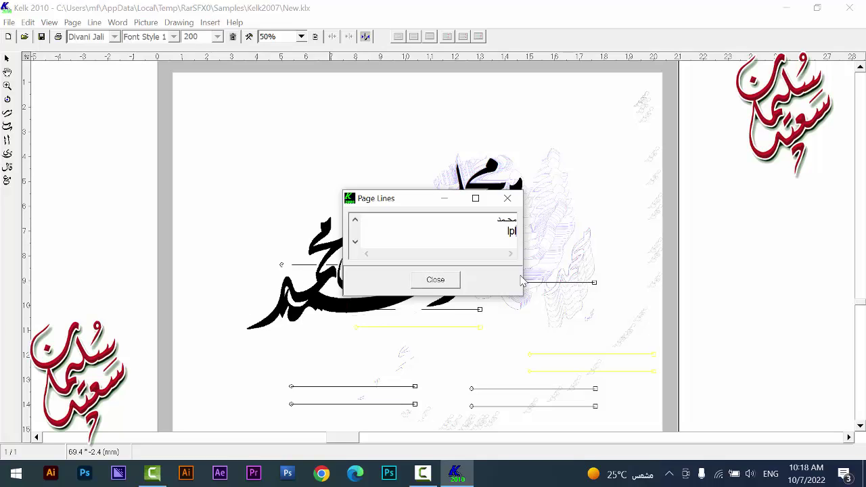
pyautogui.hotkey('alt', 'shift')
pyautogui.write('محمد')
pyautogui.press('Return')
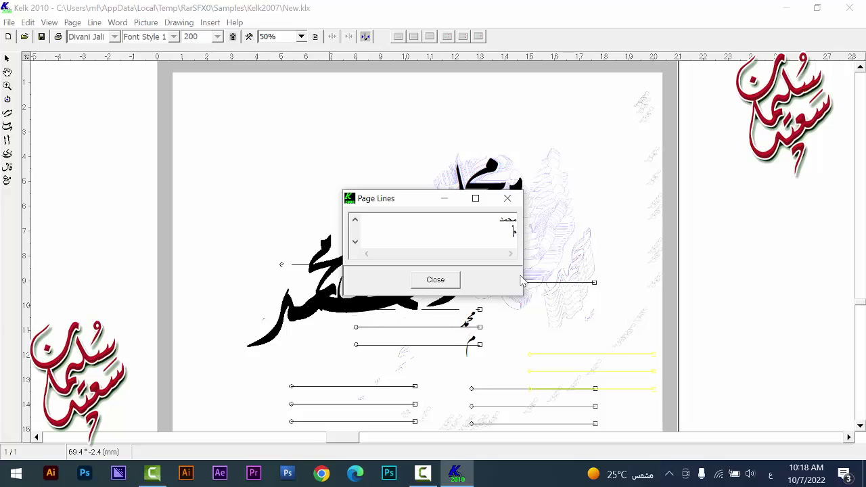
pyautogui.press('Return')
pyautogui.write('مد')
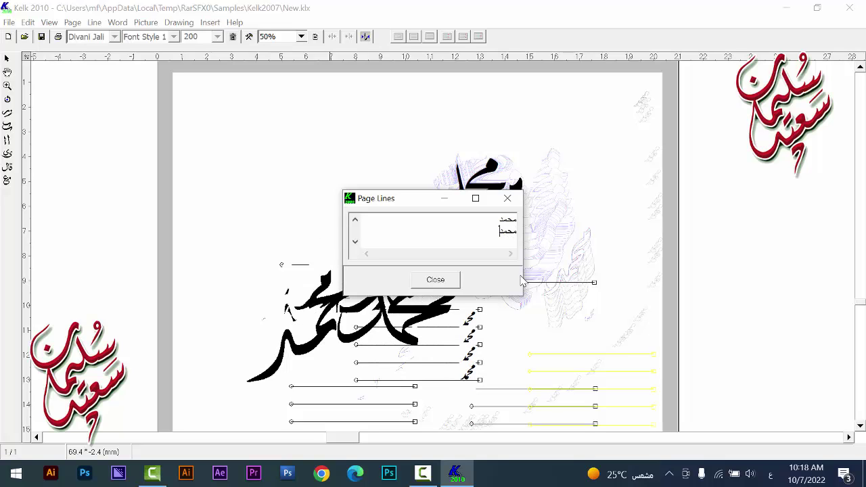
pyautogui.press('BackSpace')
pyautogui.press('BackSpace')
pyautogui.press('BackSpace')
pyautogui.press('BackSpace')
pyautogui.press('BackSpace')
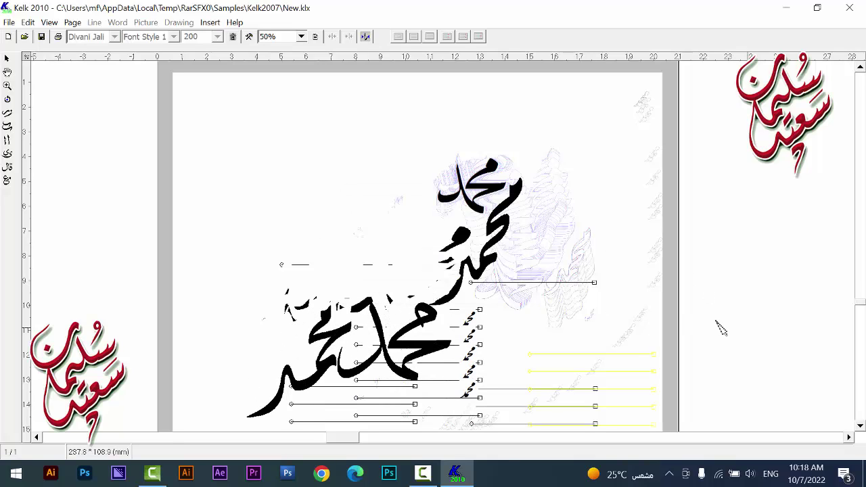
pyautogui.press('Escape')
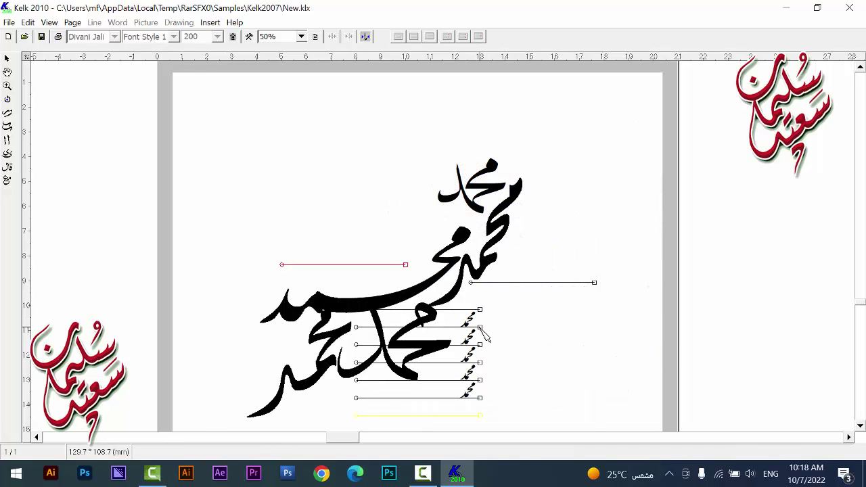
# Step: Move the first new line to the page's lower right and bring the Tuluth and Divani Jali words back above the large Nastaligh word
pyautogui.moveTo(480, 327); pyautogui.dragTo(608, 425)
pyautogui.moveTo(424, 351); pyautogui.dragTo(417, 245)
pyautogui.moveTo(342, 341); pyautogui.dragTo(336, 223)
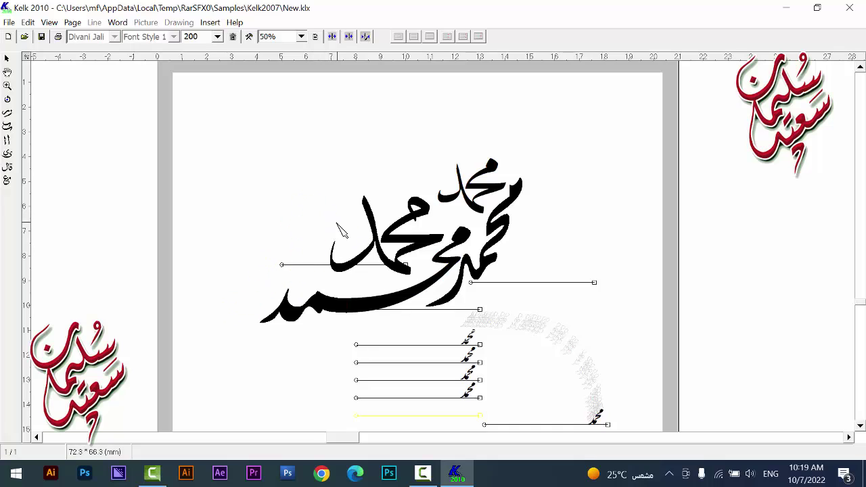
# Step: Change the small word at the lower right to Farsi Naskh at size 200 and move it above the Tuluth and Divani Jali words
pyautogui.click(598, 418)
pyautogui.click(114, 37)
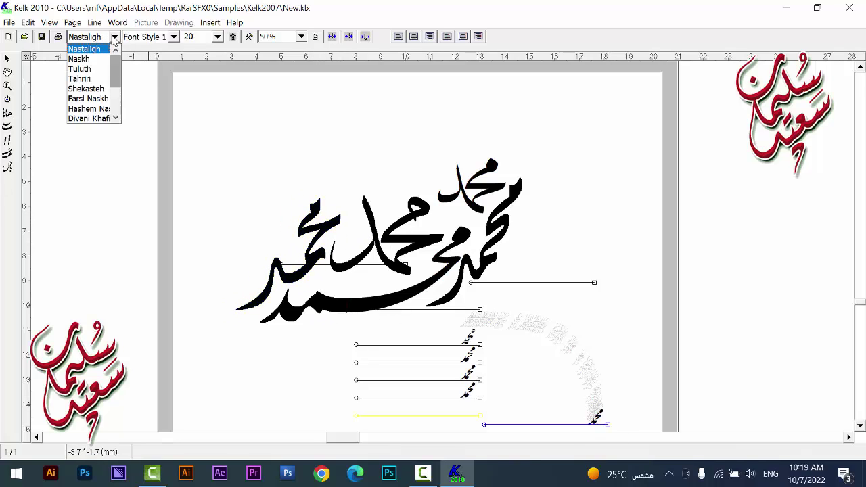
pyautogui.moveTo(118, 83); pyautogui.dragTo(117, 87)
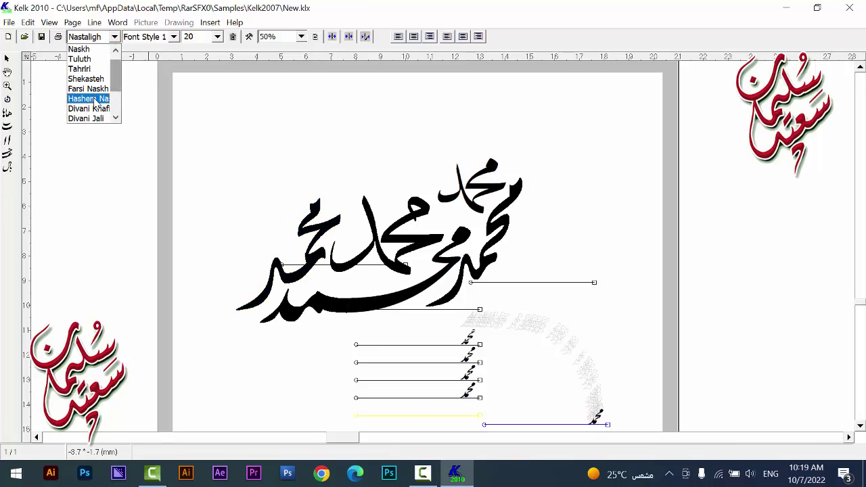
pyautogui.click(94, 89)
pyautogui.click(598, 420)
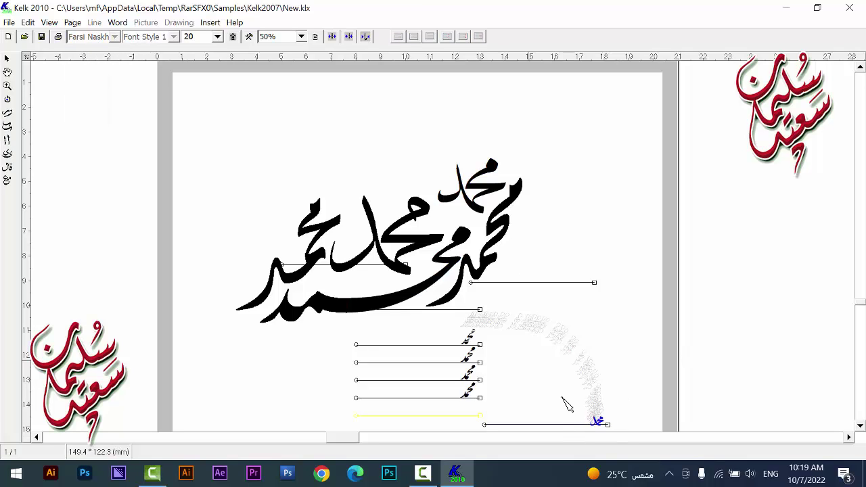
pyautogui.write('200')
pyautogui.press('Return')
pyautogui.moveTo(593, 398); pyautogui.dragTo(401, 172)
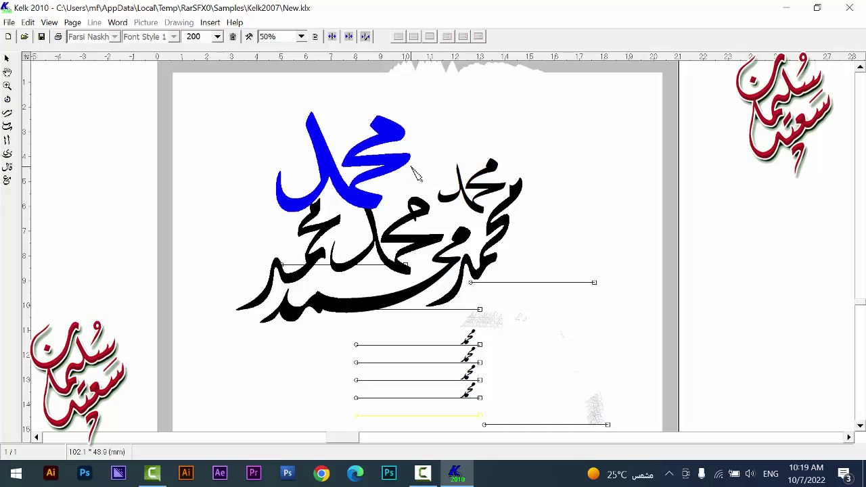
# Step: Apply a wide, extended shape from the third page of alternative shapes to the Farsi Naskh word
pyautogui.rightClick(451, 197)
pyautogui.click(487, 262)
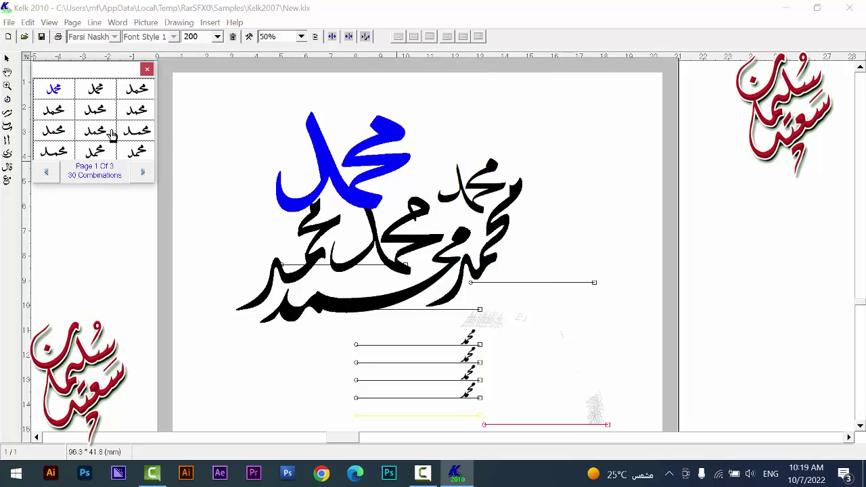
pyautogui.click(142, 173)
pyautogui.click(142, 175)
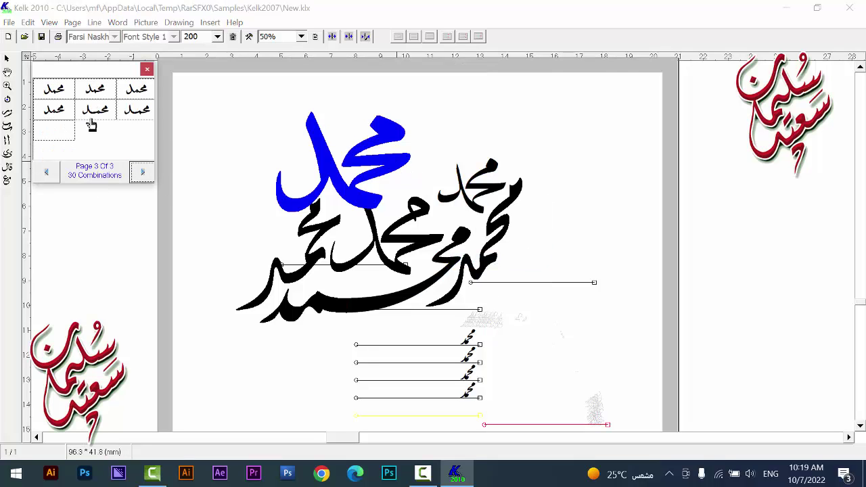
pyautogui.click(95, 95)
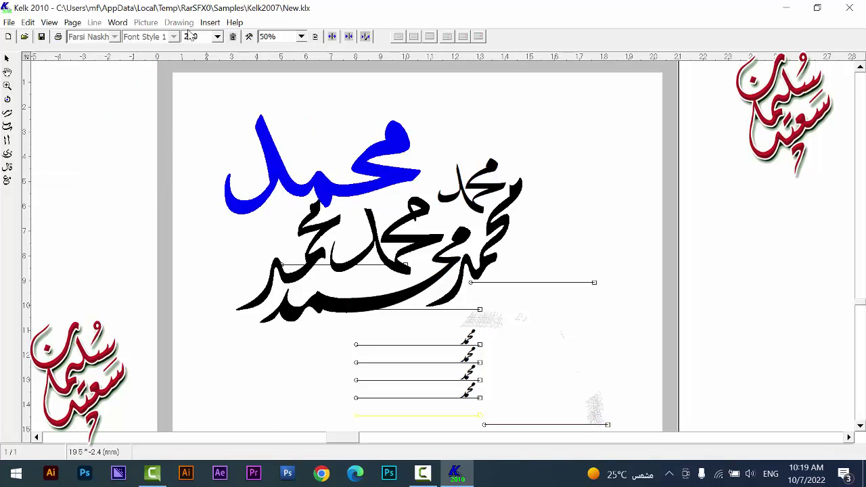
# Step: Reduce the size of the Farsi Naskh word and place it above the Tuluth word, beside the Hashem Nas word
pyautogui.click(192, 40)
pyautogui.press('Return')
pyautogui.moveTo(405, 188); pyautogui.dragTo(438, 179)
# Step: Change the word on the topmost remaining new line to Tahriri at size 100
pyautogui.click(480, 345)
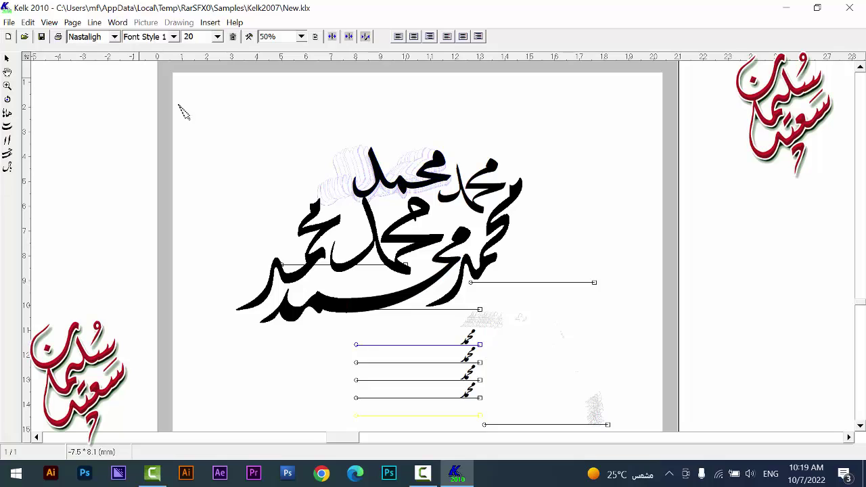
pyautogui.click(114, 38)
pyautogui.click(89, 79)
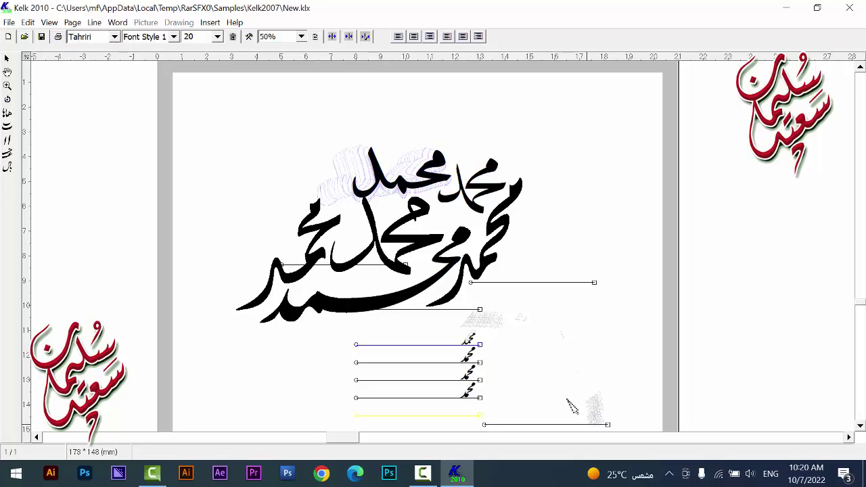
pyautogui.moveTo(505, 318); pyautogui.dragTo(395, 352)
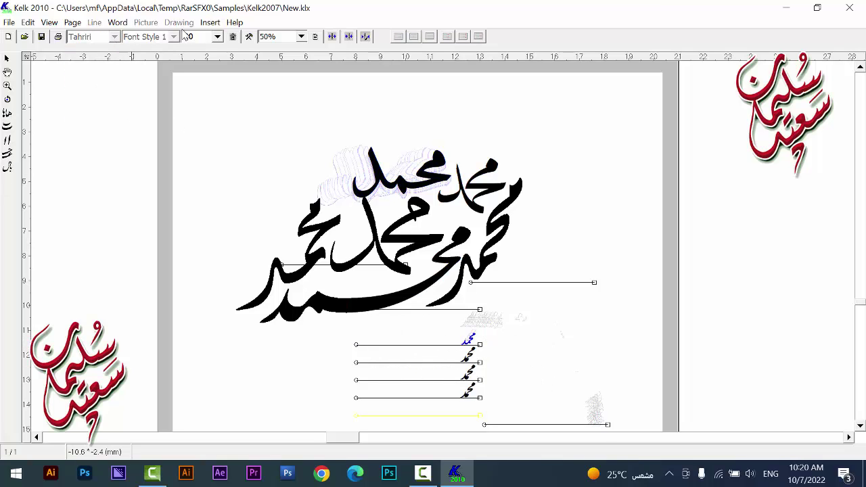
pyautogui.doubleClick(189, 36)
pyautogui.write('100')
pyautogui.press('Return')
# Step: Move the Tahriri word to the left of the Farsi Naskh word and apply a compact alternative shape
pyautogui.moveTo(461, 315); pyautogui.dragTo(347, 165)
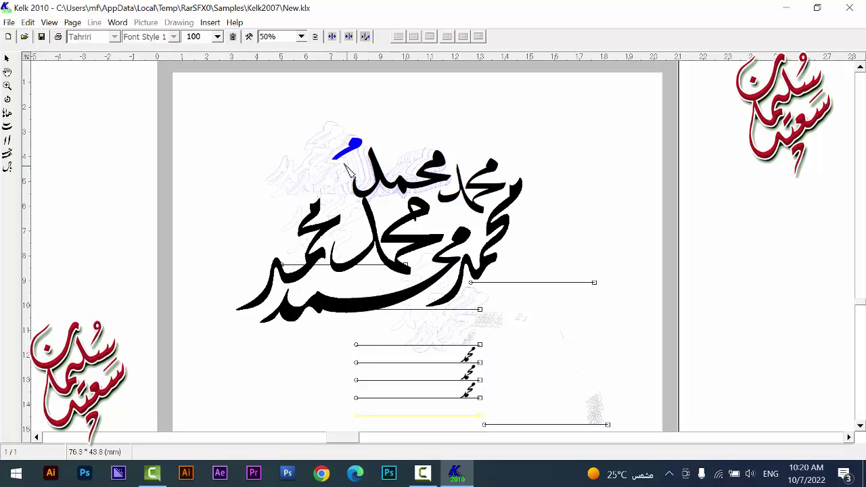
pyautogui.rightClick(372, 183)
pyautogui.click(423, 252)
pyautogui.click(67, 94)
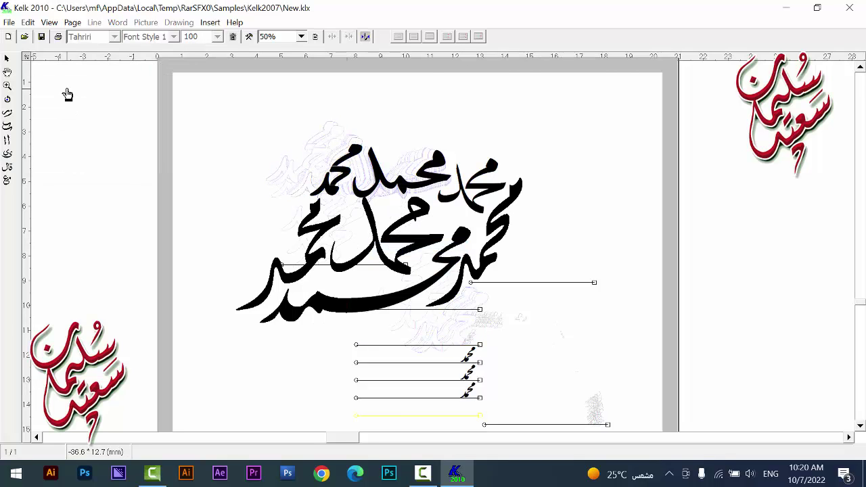
# Step: Nudge the Hashem Nas word slightly down and left, closer to the words beside it
pyautogui.click(352, 180)
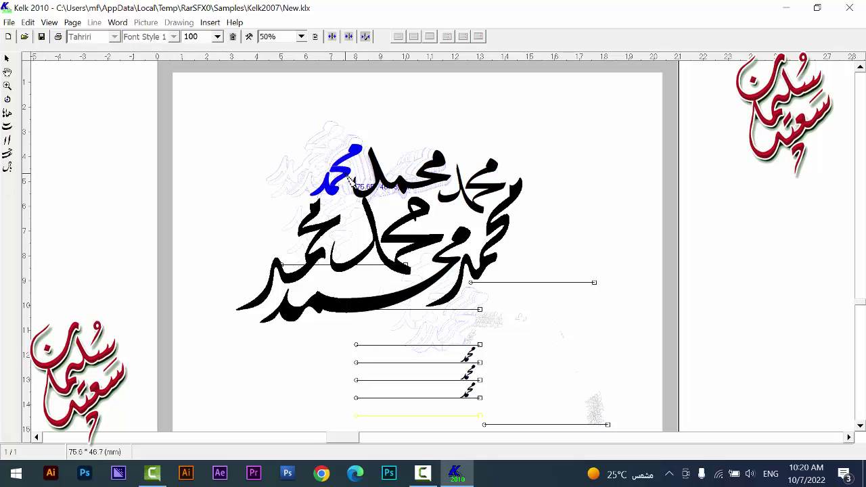
pyautogui.click(406, 282)
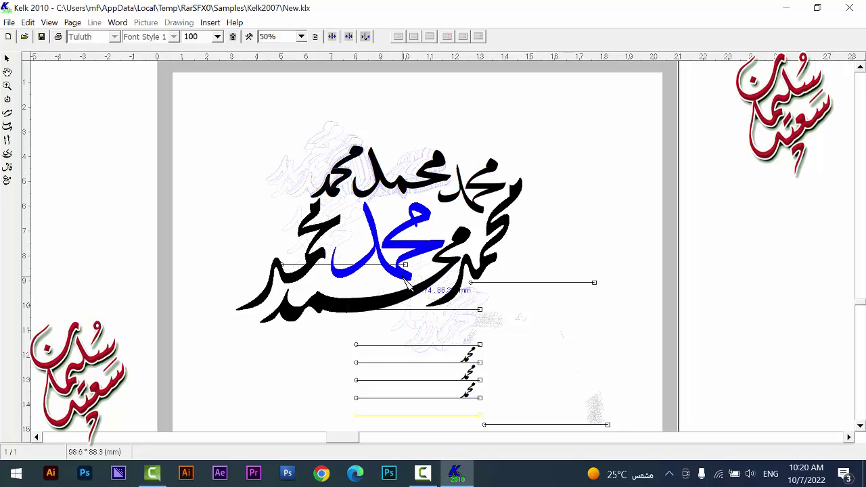
pyautogui.click(470, 193)
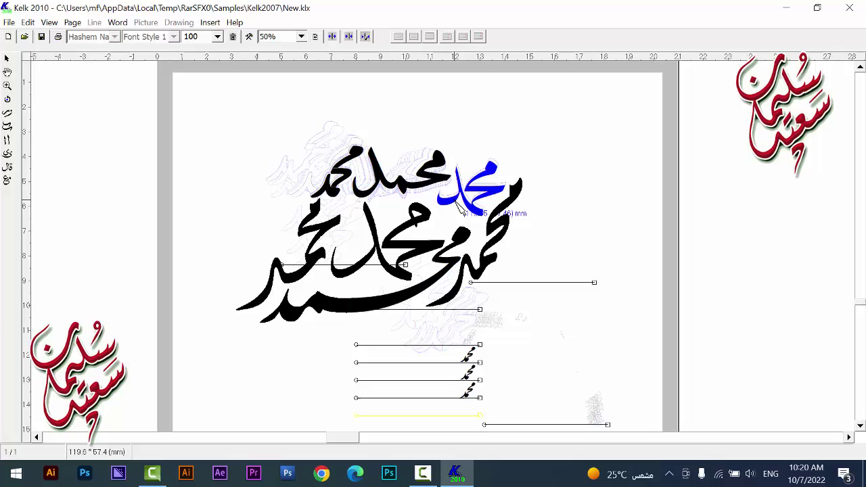
# Step: Change the word on the topmost remaining new line to Ruqaa at size 100
pyautogui.click(482, 362)
pyautogui.click(114, 37)
pyautogui.moveTo(120, 81); pyautogui.dragTo(120, 104)
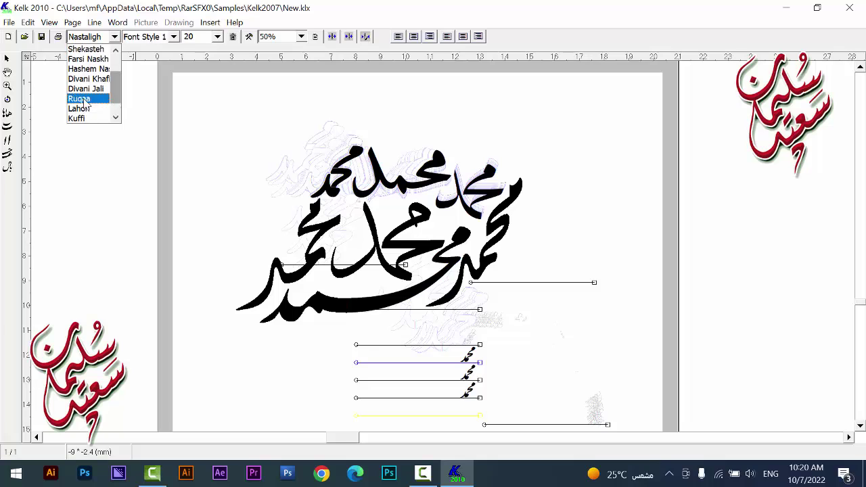
pyautogui.click(84, 98)
pyautogui.click(231, 257)
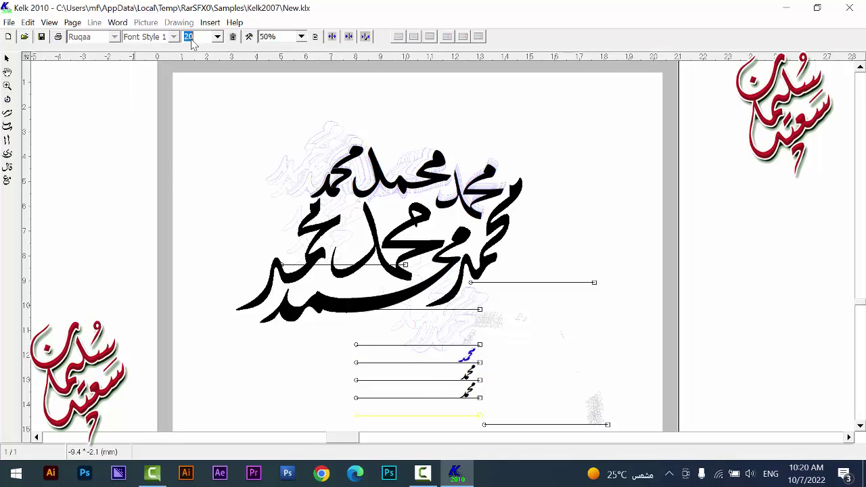
pyautogui.write('100')
pyautogui.press('Return')
# Step: Apply a more compact alternative shape to the Ruqaa word and move it to the composition's left edge, below the Tahriri word
pyautogui.rightClick(525, 331)
pyautogui.click(561, 395)
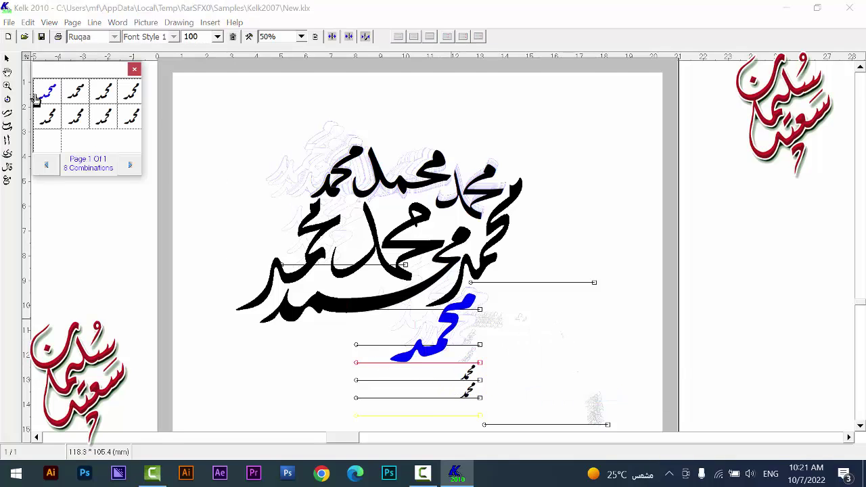
pyautogui.click(129, 107)
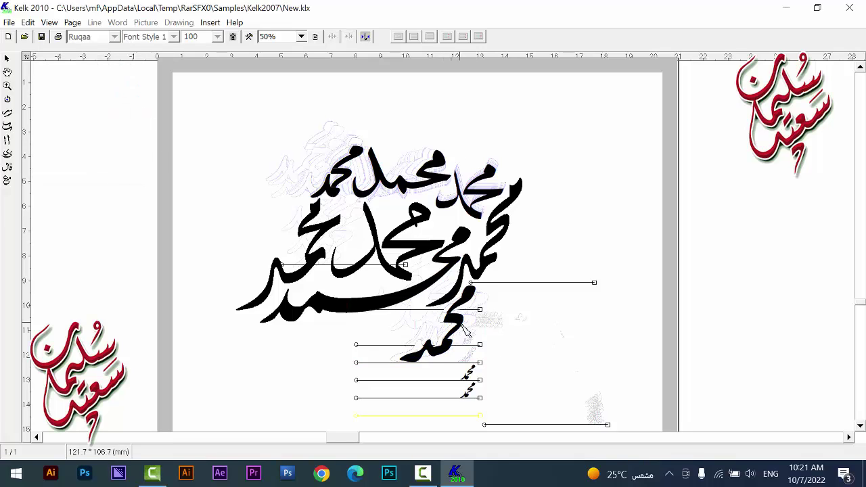
pyautogui.moveTo(467, 331); pyautogui.dragTo(303, 225)
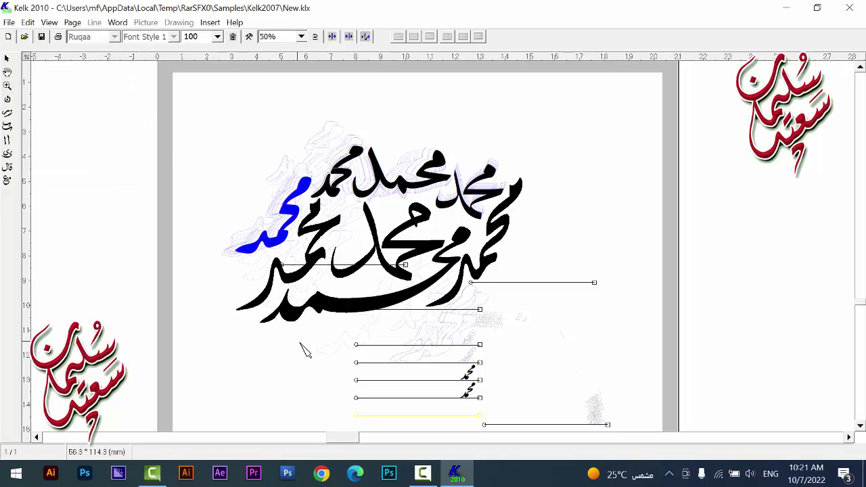
# Step: Change the next new line's word to Lahori at size 100 and place it in the gap left of the large Tuluth word
pyautogui.click(481, 380)
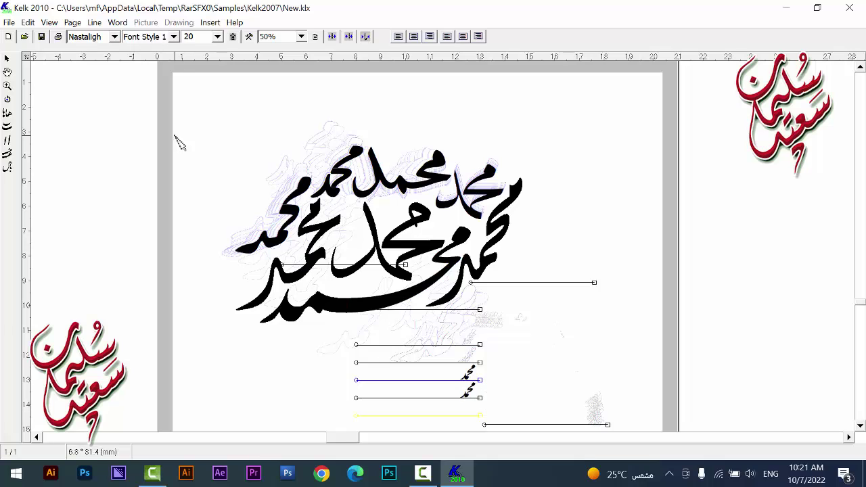
pyautogui.click(114, 36)
pyautogui.scroll(-1, 101, 81)
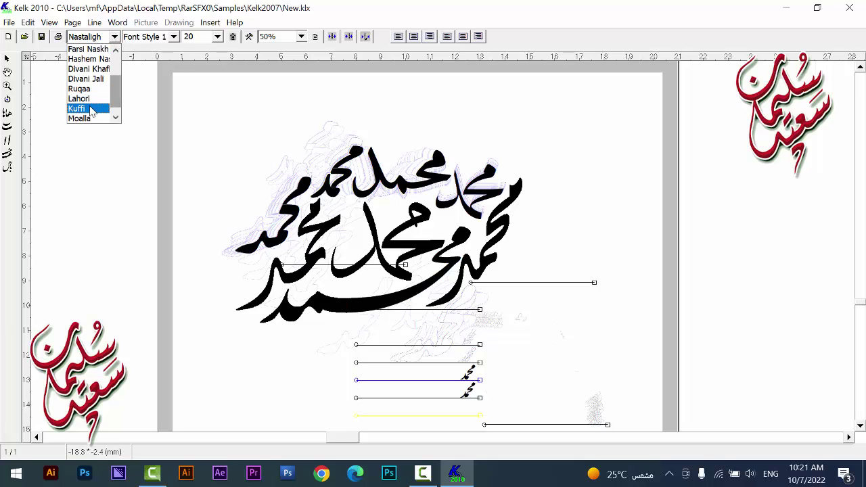
pyautogui.click(94, 99)
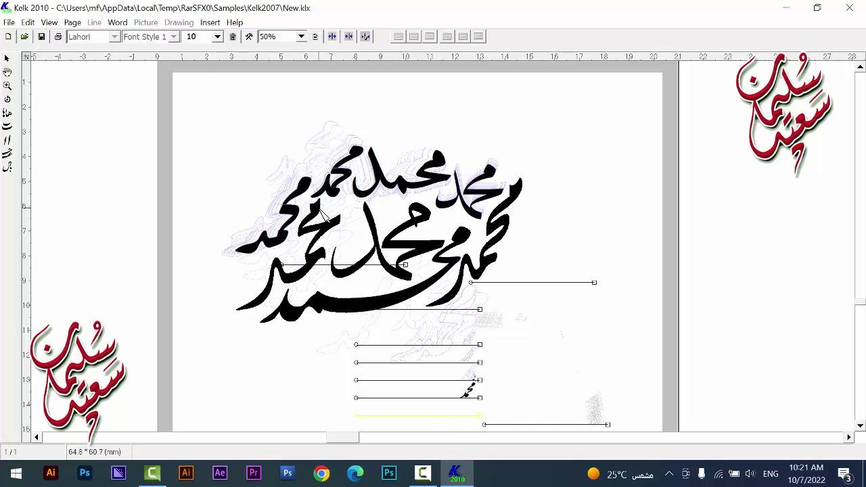
pyautogui.write('100')
pyautogui.press('Return')
pyautogui.moveTo(472, 382)
pyautogui.mouseDown()
pyautogui.moveTo(436, 358)
pyautogui.moveTo(352, 244)
pyautogui.moveTo(347, 252)
pyautogui.mouseUp()
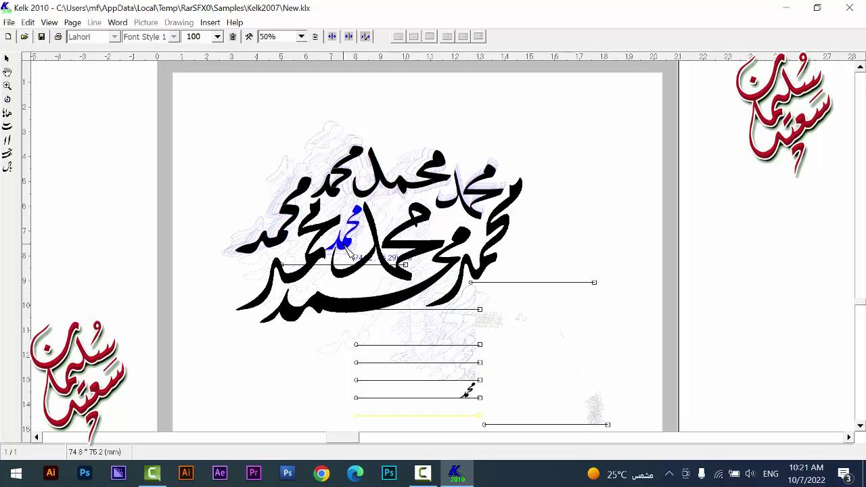
pyautogui.click(391, 278)
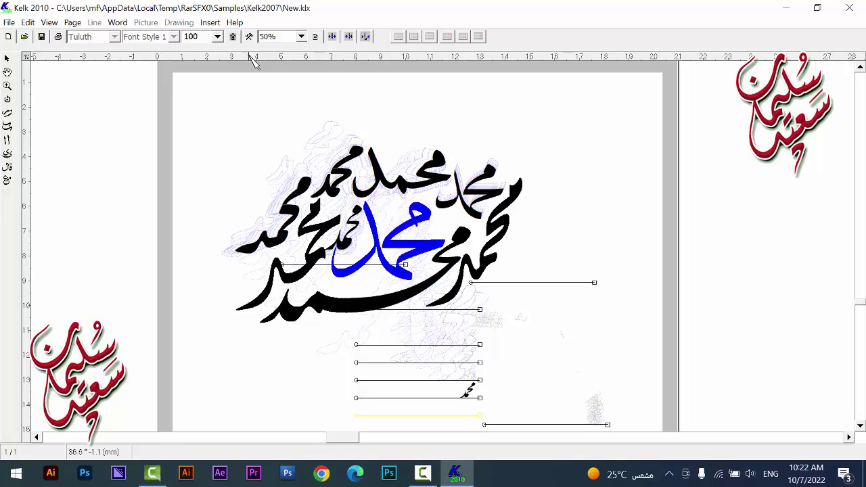
# Step: Change the word on the last new line to Kuffi at size 100 and move it up toward the composition
pyautogui.click(480, 397)
pyautogui.click(115, 36)
pyautogui.scroll(-2, 91, 98)
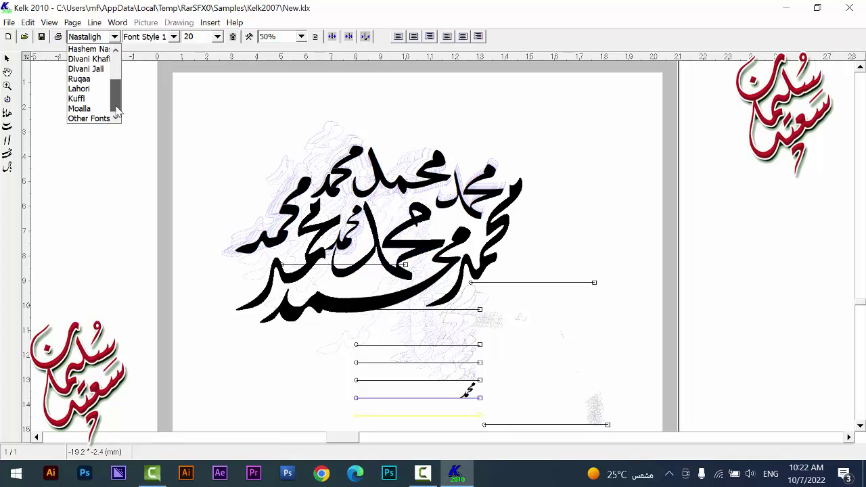
pyautogui.click(88, 98)
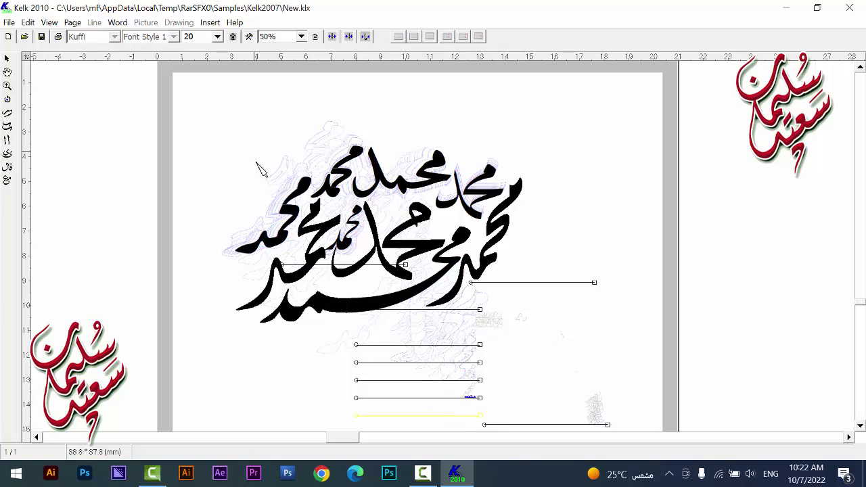
pyautogui.write('100')
pyautogui.press('Return')
pyautogui.moveTo(547, 386); pyautogui.dragTo(389, 284)
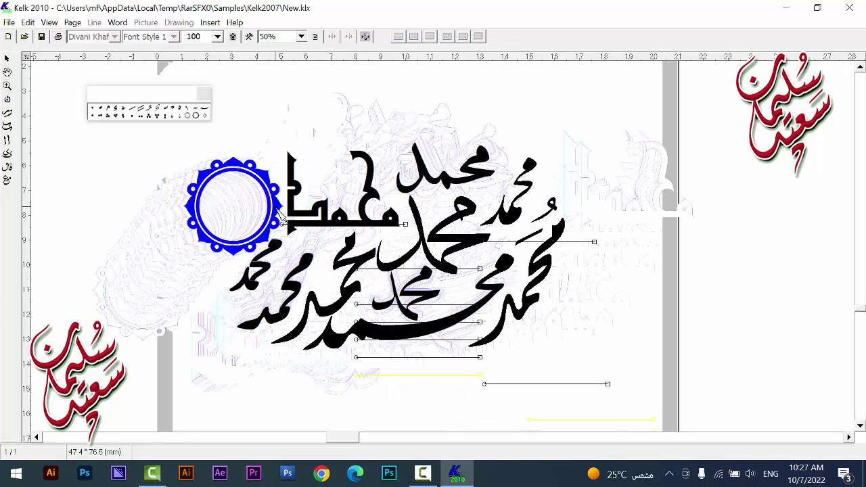
# Step: Set the size of the scalloped circular ornament beside the Kuffi word to 50
pyautogui.click(279, 215)
pyautogui.click(195, 37)
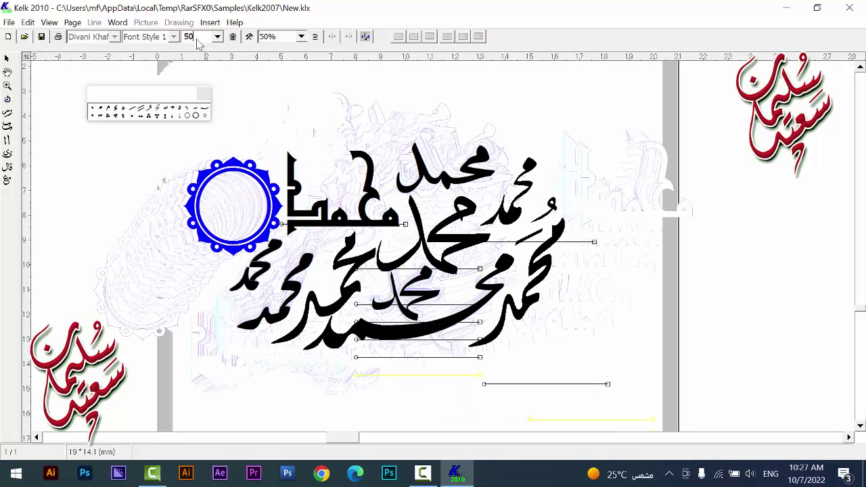
pyautogui.write('50')
pyautogui.press('Return')
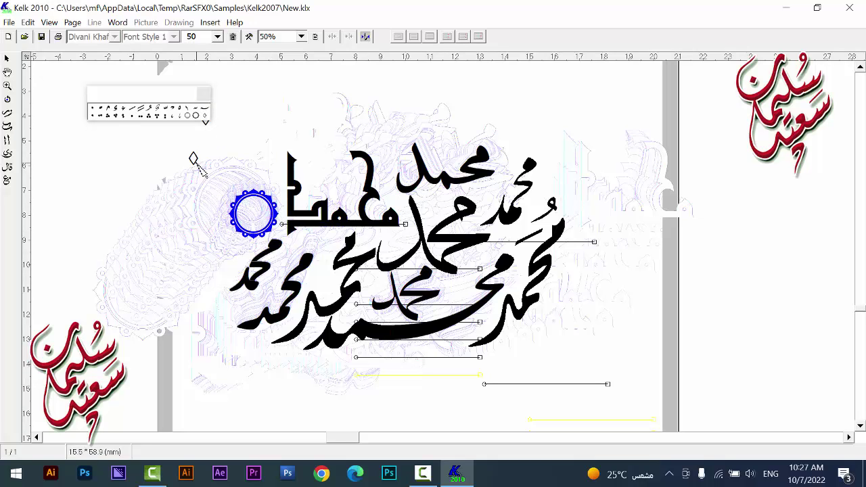
# Step: Delete the stray diamond mark above the circular ornament and move the marks palette off the page area
pyautogui.moveTo(213, 141); pyautogui.dragTo(159, 176)
pyautogui.press('Delete')
pyautogui.moveTo(186, 96); pyautogui.dragTo(136, 98)
pyautogui.moveTo(226, 107)
pyautogui.mouseDown()
pyautogui.moveTo(184, 139)
pyautogui.moveTo(184, 150)
pyautogui.mouseUp()
pyautogui.press('Delete')
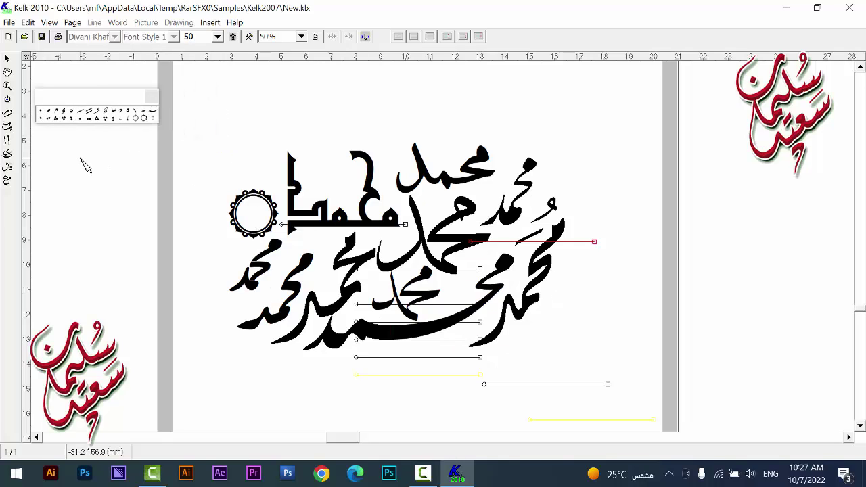
pyautogui.click(143, 120)
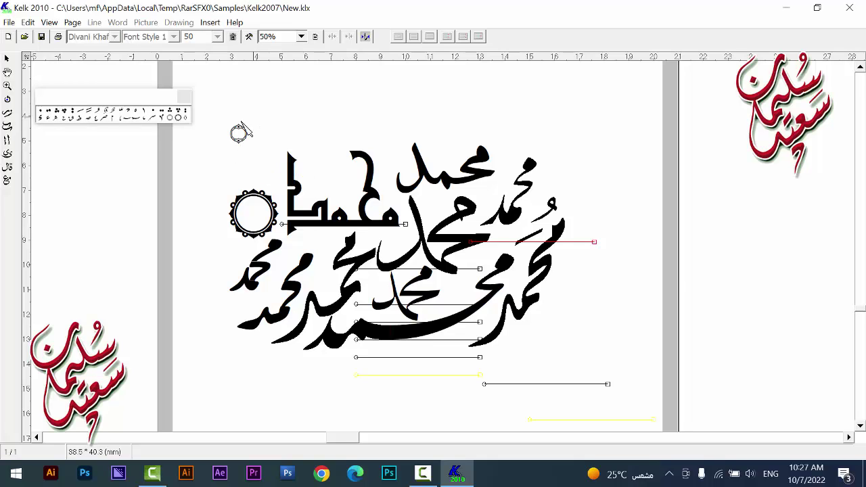
pyautogui.click(244, 133)
pyautogui.click(244, 141)
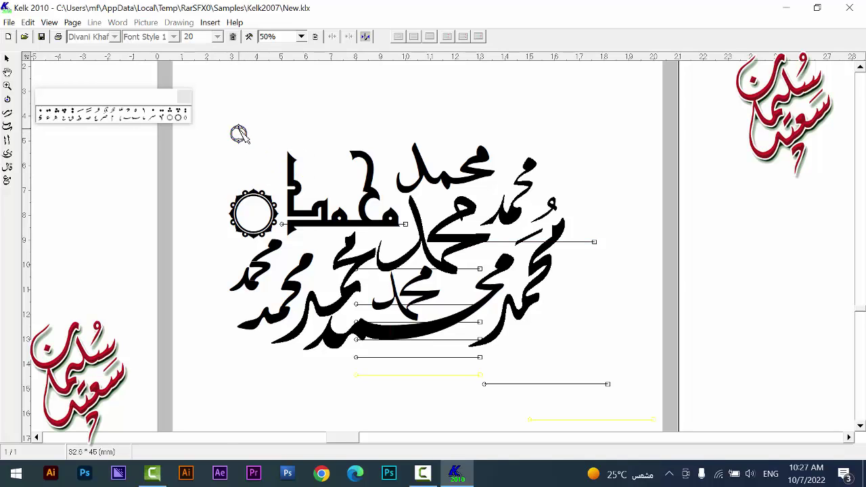
pyautogui.moveTo(264, 114); pyautogui.dragTo(212, 166)
pyautogui.press('Delete')
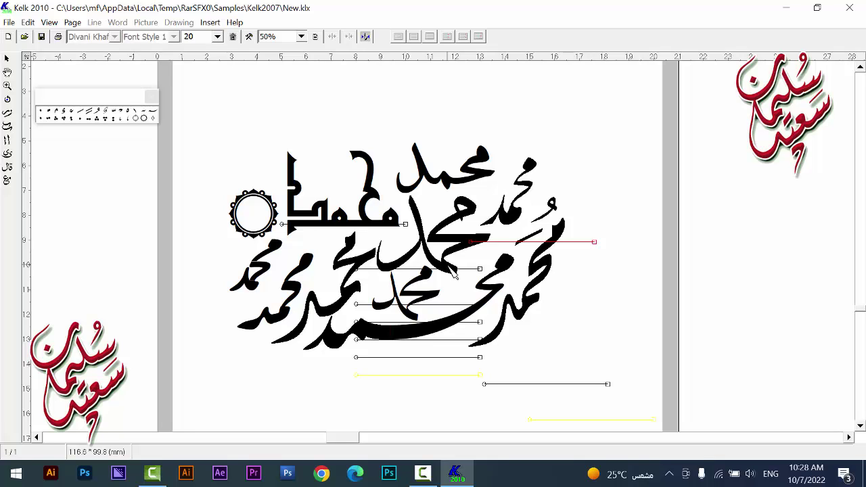
# Step: Load the Hashem Nas decorative marks and place a looped mark above the circular ornament, left of the Kuffi word
pyautogui.click(431, 304)
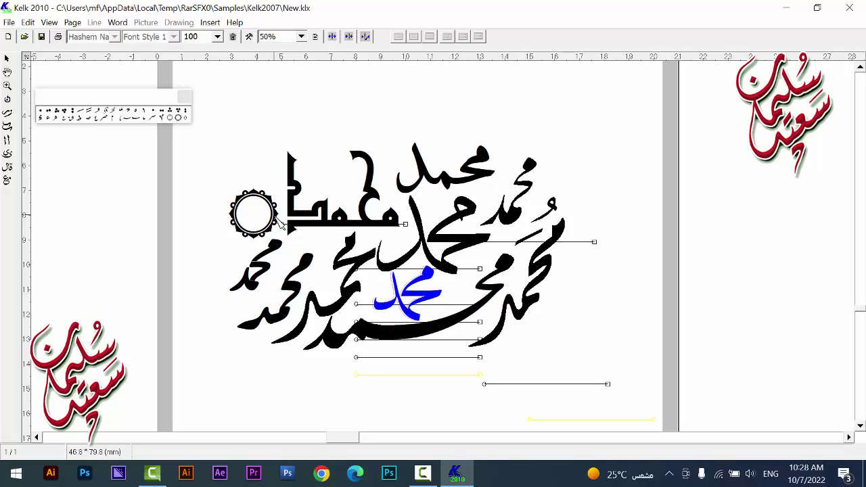
pyautogui.click(115, 113)
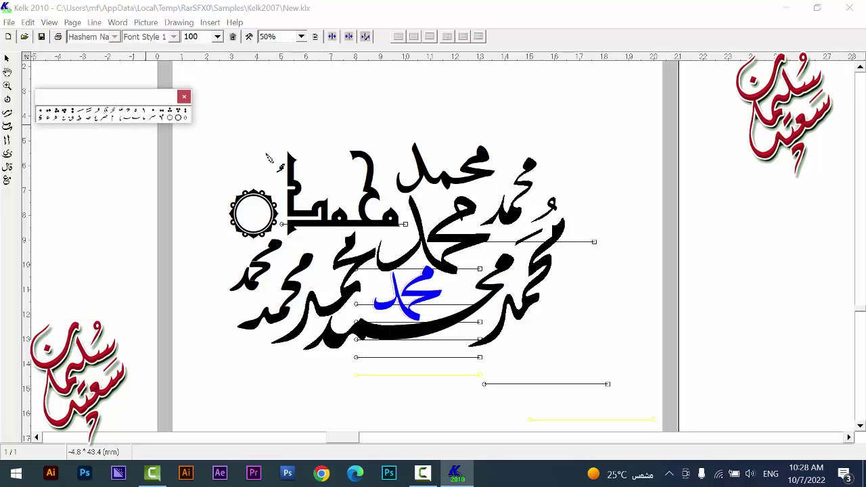
pyautogui.click(268, 155)
pyautogui.moveTo(271, 157); pyautogui.dragTo(270, 169)
pyautogui.click(278, 174)
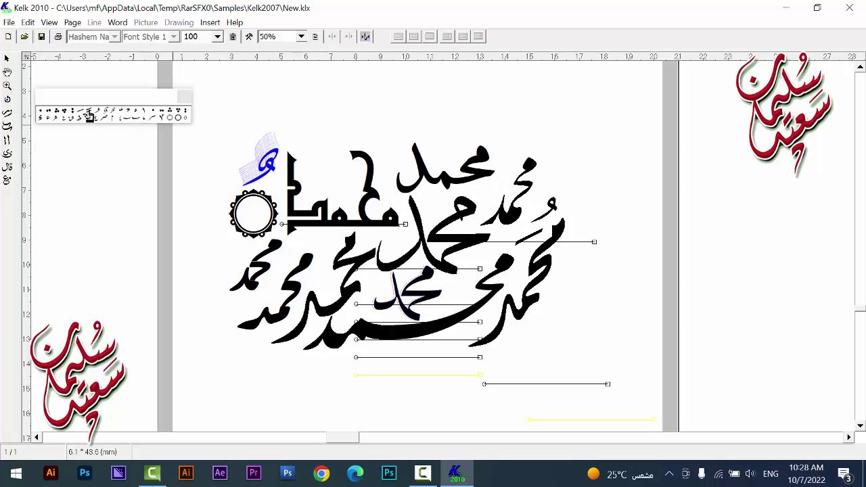
# Step: Add a slanted stroke above the Kuffi word and a larger looped mark between the Kuffi and Farsi Naskh words
pyautogui.click(81, 115)
pyautogui.click(323, 174)
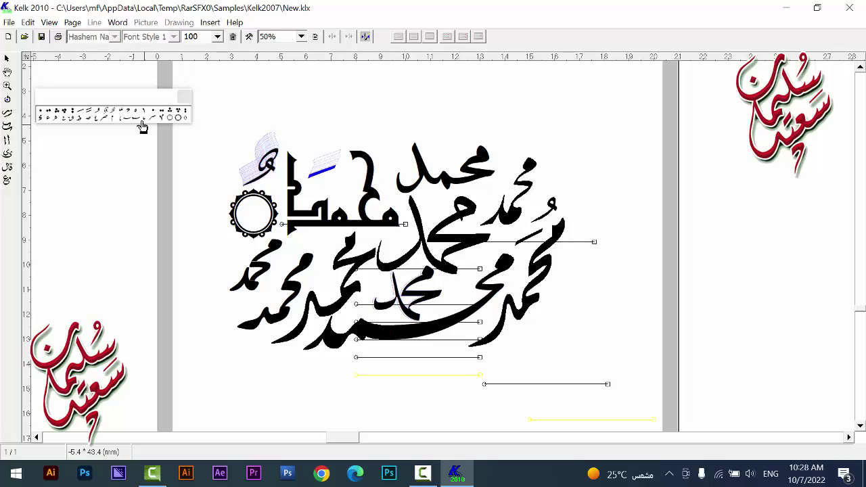
pyautogui.click(105, 117)
pyautogui.click(408, 139)
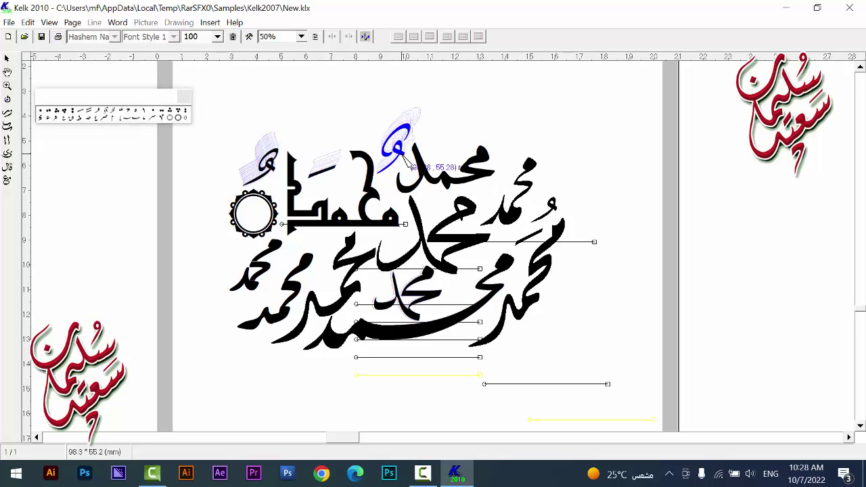
pyautogui.click(404, 150)
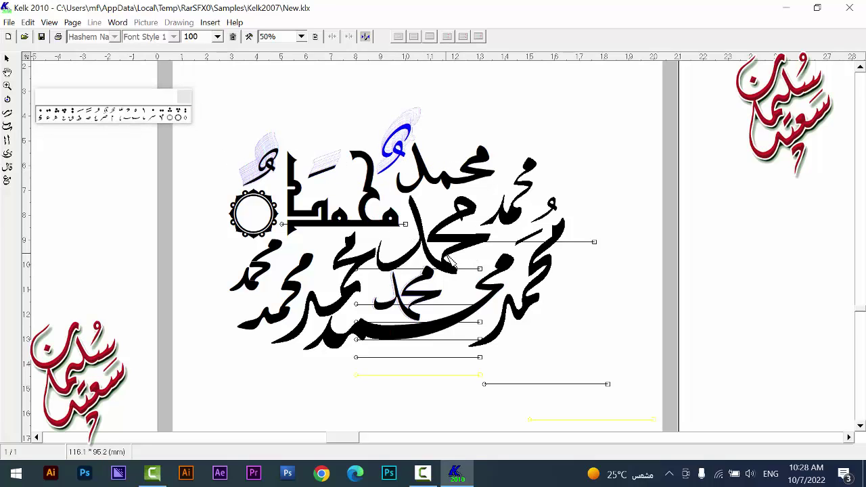
pyautogui.click(183, 96)
pyautogui.moveTo(119, 82); pyautogui.dragTo(56, 136)
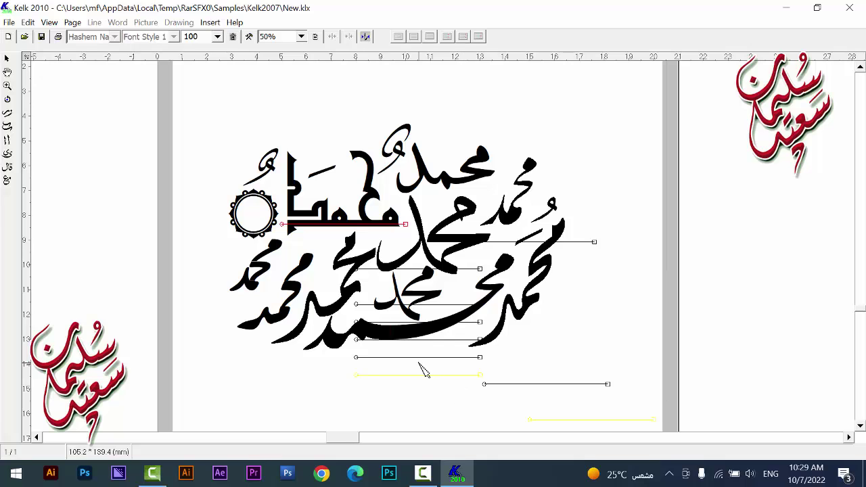
# Step: Print the composition to PDF, save it as محمد in the pdf folder, and minimize the calligraphy program
pyautogui.hotkey('ctrl', 'p')
pyautogui.click(313, 430)
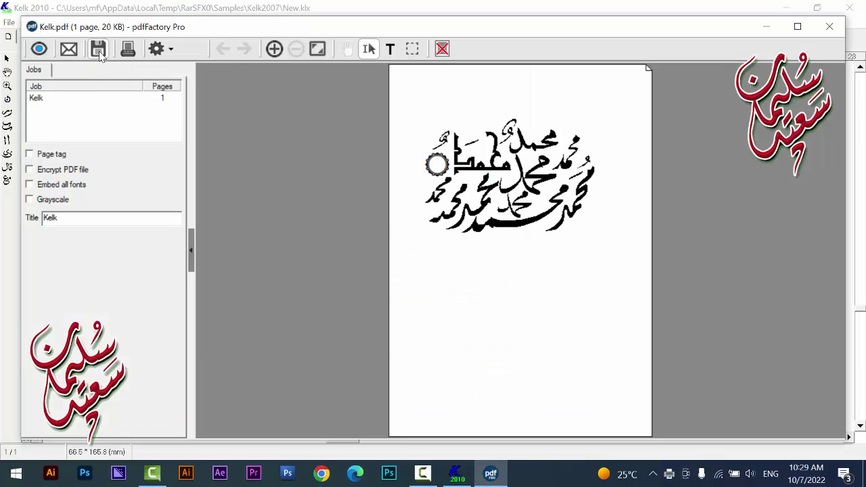
pyautogui.click(99, 51)
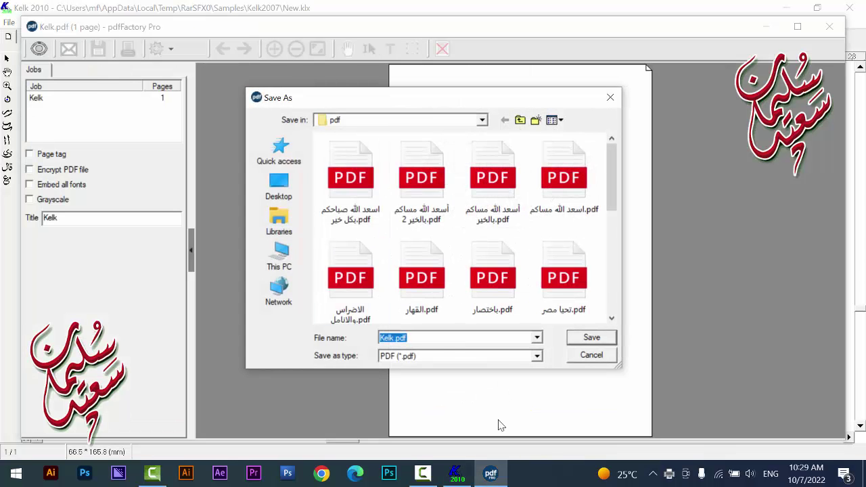
pyautogui.hotkey('alt', 'shift')
pyautogui.write('محم')
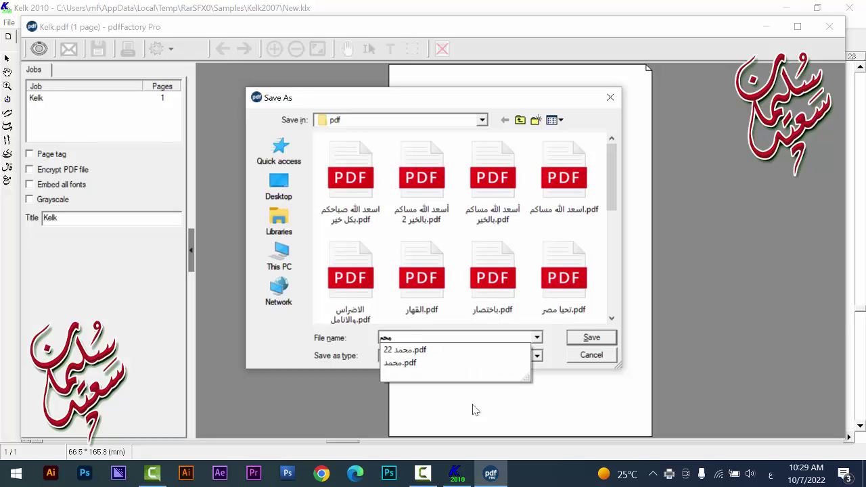
pyautogui.write('د')
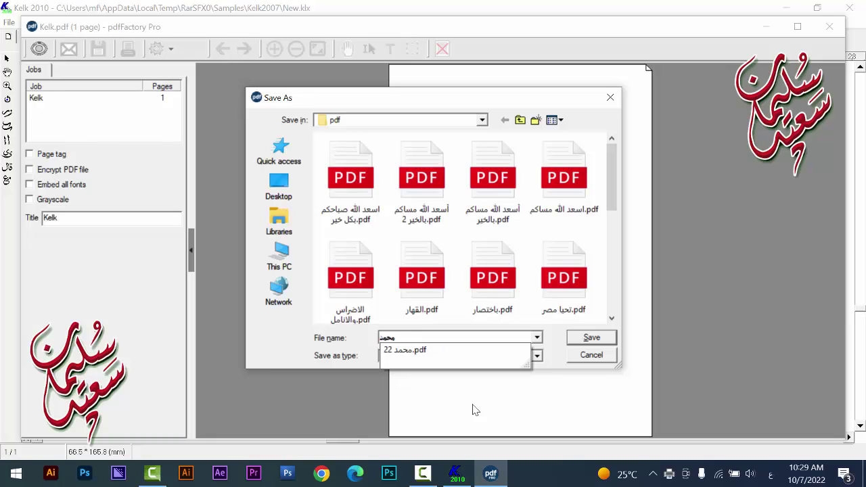
pyautogui.click(599, 338)
pyautogui.click(829, 26)
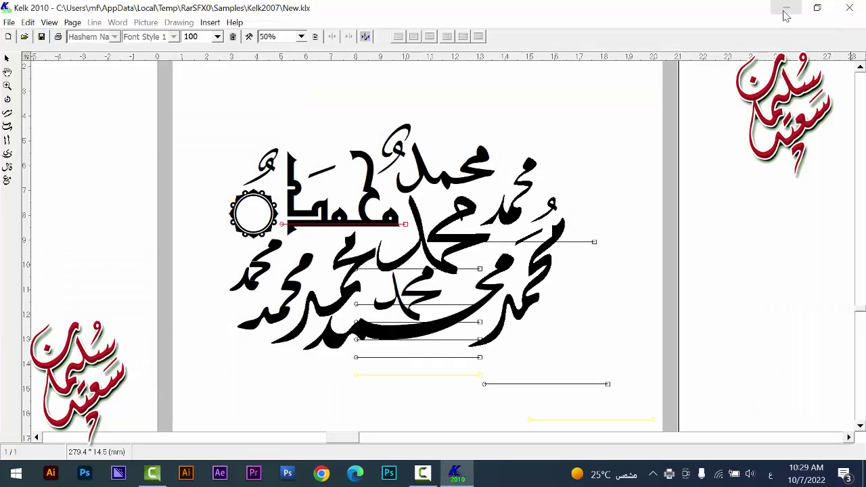
pyautogui.click(785, 9)
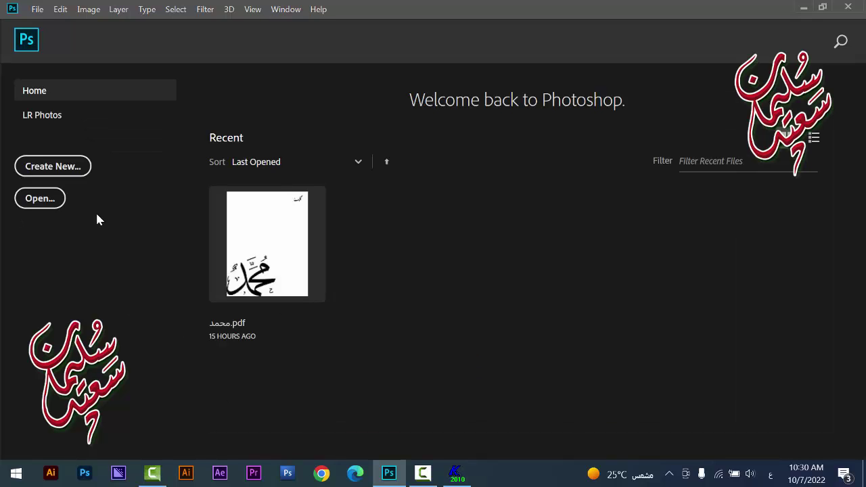
# Step: Create a new blank document with the default settings and convert its locked background into a regular layer named Layer 0
pyautogui.click(53, 166)
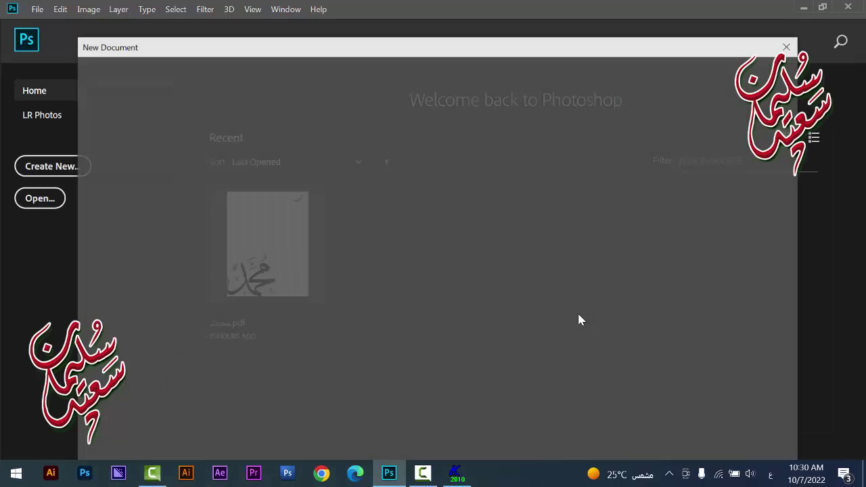
pyautogui.click(704, 447)
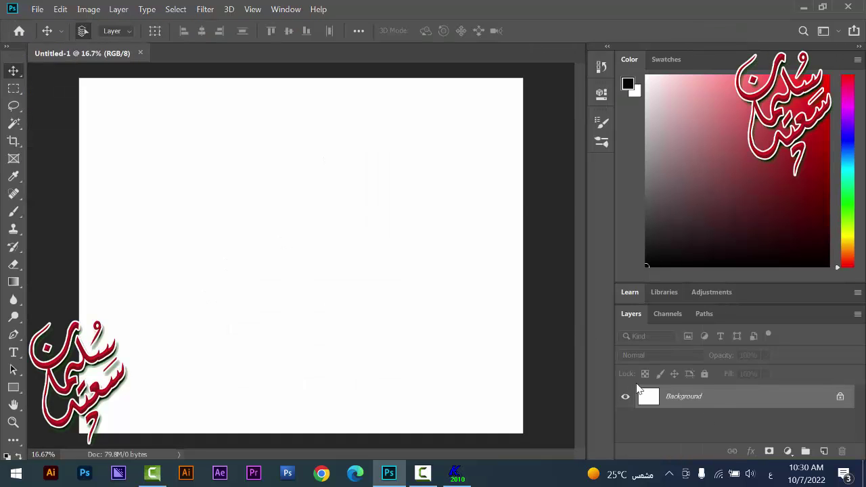
pyautogui.doubleClick(709, 394)
pyautogui.click(542, 132)
pyautogui.click(803, 8)
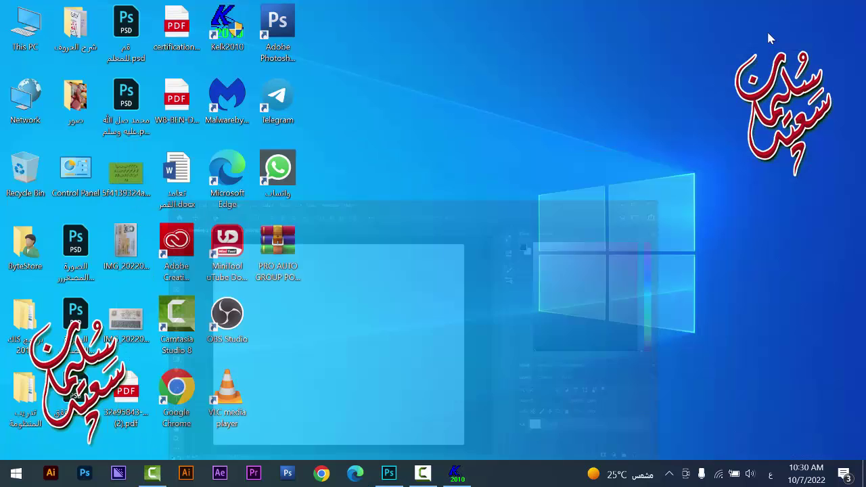
pyautogui.click(389, 473)
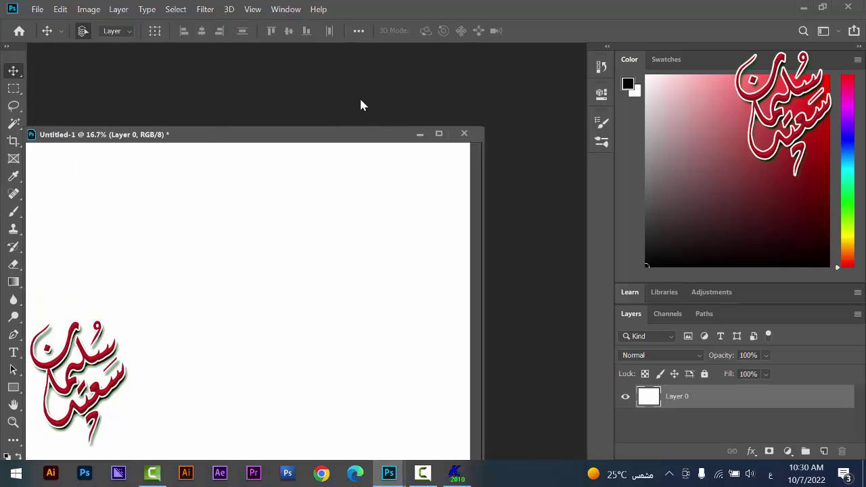
# Step: Open محمد 33.pdf from the pdf folder and set the page thumbnail size to Large in the import options
pyautogui.doubleClick(220, 74)
pyautogui.scroll(-3, 237, 166)
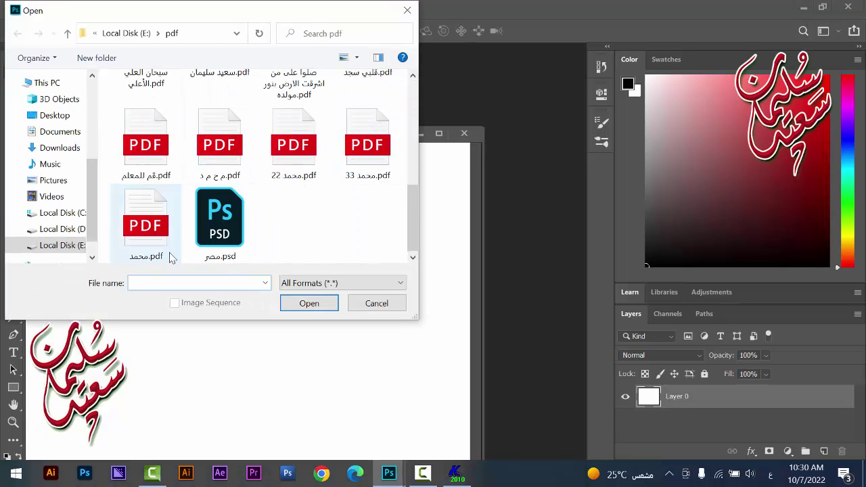
pyautogui.doubleClick(368, 144)
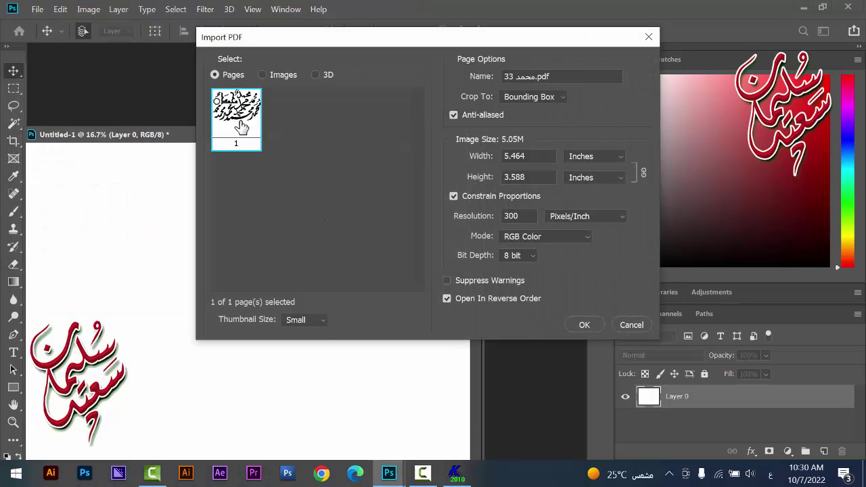
pyautogui.click(324, 319)
pyautogui.click(300, 342)
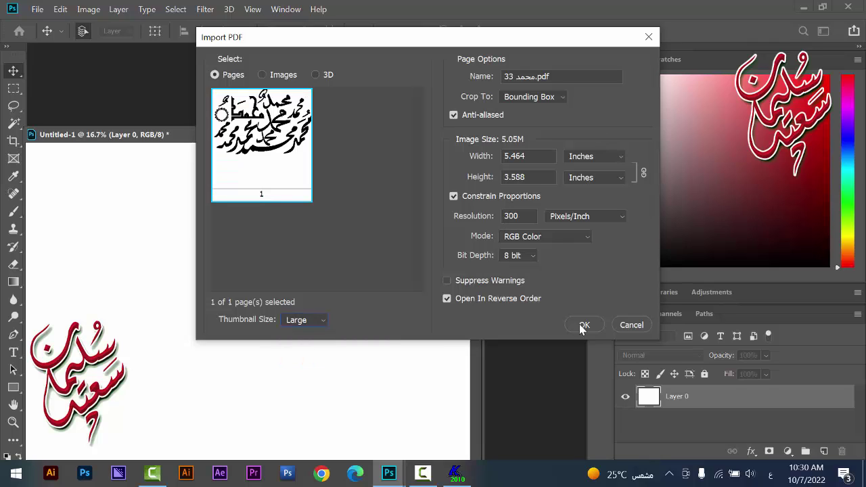
# Step: Set the PDF import size in centimetres to a height of 30 with proportions constrained, and import the page
pyautogui.click(619, 157)
pyautogui.click(590, 192)
pyautogui.doubleClick(522, 156)
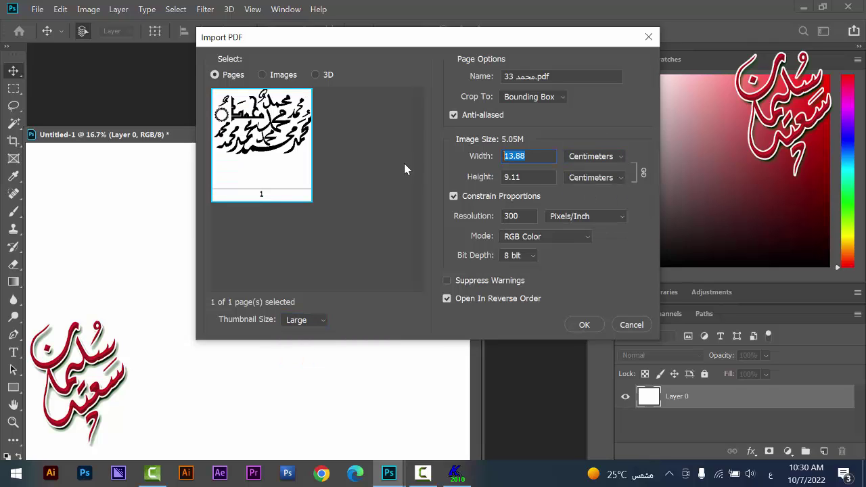
pyautogui.write('30')
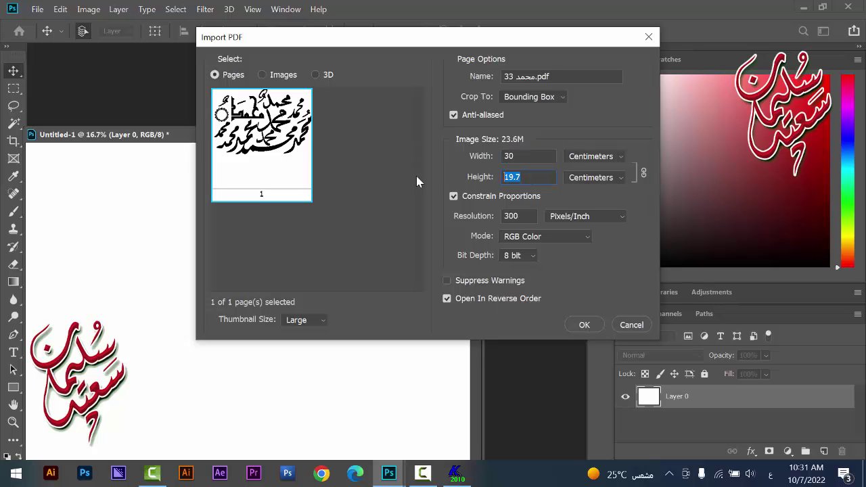
pyautogui.write('30')
pyautogui.click(584, 325)
# Step: Copy the calligraphy from the PDF document into Untitled-1, close the PDF document, dock Untitled-1 and centre the calligraphy on the canvas
pyautogui.moveTo(289, 157); pyautogui.dragTo(544, 120)
pyautogui.moveTo(576, 274); pyautogui.dragTo(203, 266)
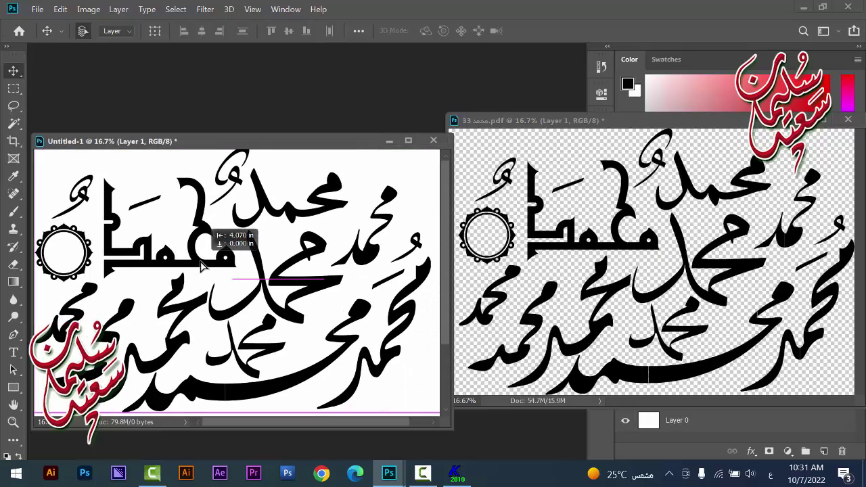
pyautogui.moveTo(763, 125); pyautogui.dragTo(712, 181)
pyautogui.click(796, 176)
pyautogui.click(475, 195)
pyautogui.moveTo(349, 141); pyautogui.dragTo(405, 50)
pyautogui.moveTo(297, 326); pyautogui.dragTo(320, 373)
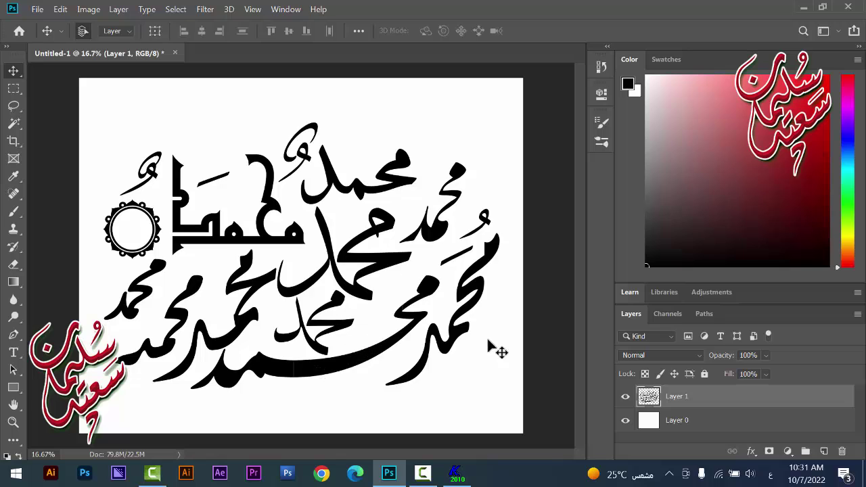
# Step: Place the floral parchment image images (4).jpeg from the desktop's صور folder into the calligraphy document
pyautogui.press('super+d')
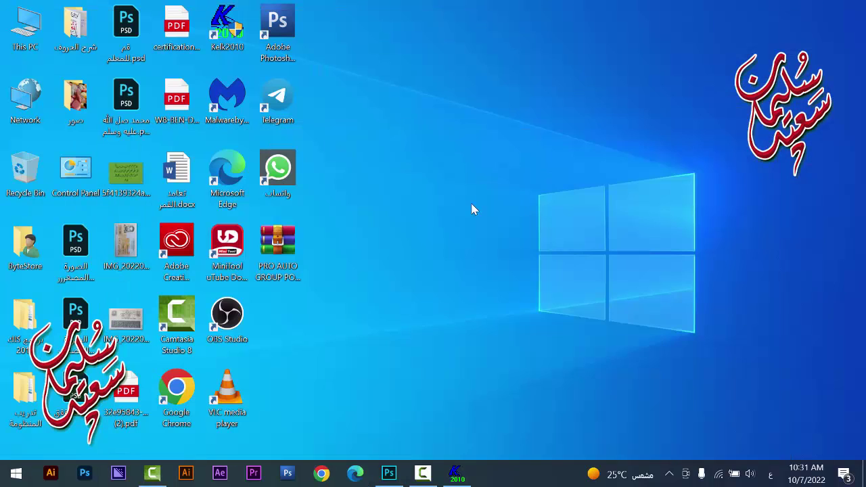
pyautogui.doubleClick(78, 99)
pyautogui.scroll(-3, 677, 304)
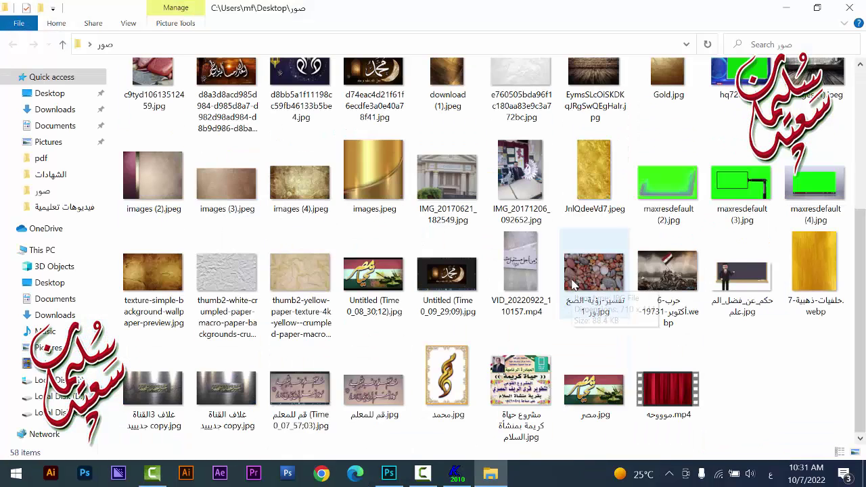
pyautogui.moveTo(301, 183); pyautogui.dragTo(353, 305)
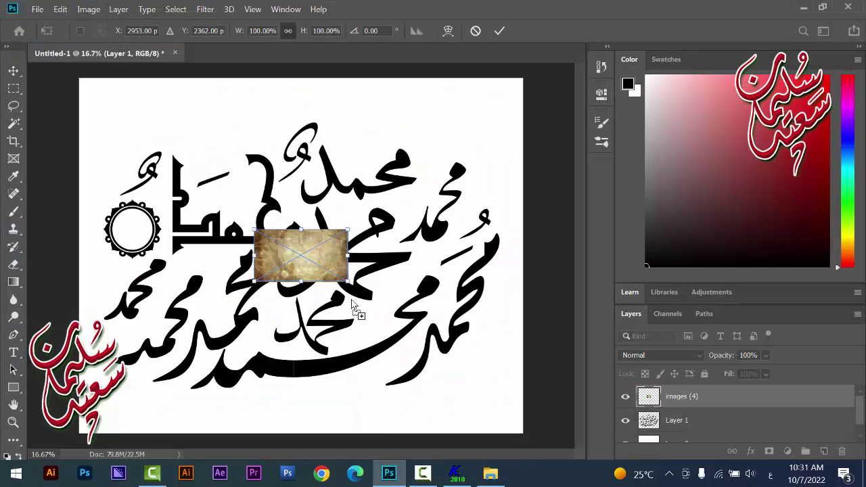
# Step: Stretch the placed parchment image over the whole calligraphy, leaving a white margin around it, and commit the placement
pyautogui.moveTo(343, 223); pyautogui.dragTo(510, 97)
pyautogui.moveTo(254, 281); pyautogui.dragTo(88, 374)
pyautogui.moveTo(304, 387); pyautogui.dragTo(302, 450)
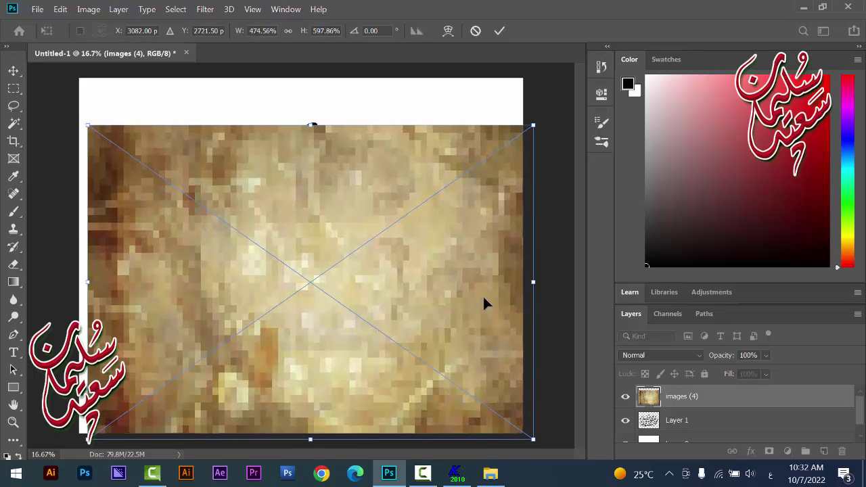
pyautogui.moveTo(533, 281); pyautogui.dragTo(509, 282)
pyautogui.moveTo(298, 439); pyautogui.dragTo(296, 422)
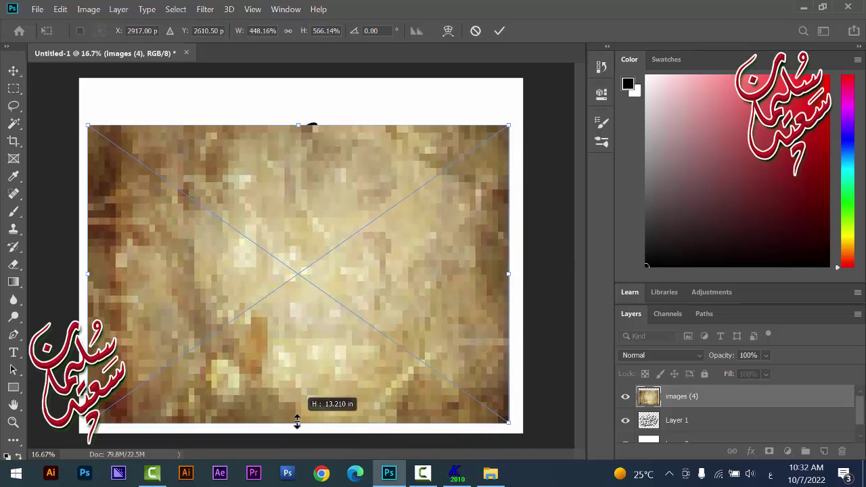
pyautogui.moveTo(299, 125); pyautogui.dragTo(300, 120)
pyautogui.press('Return')
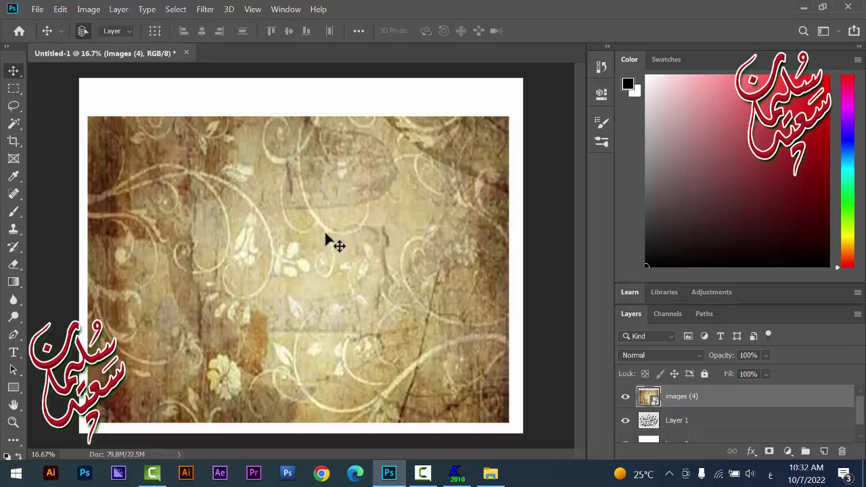
# Step: Lower the opacity of the images (4) layer to 40% and rasterize it
pyautogui.press('4')
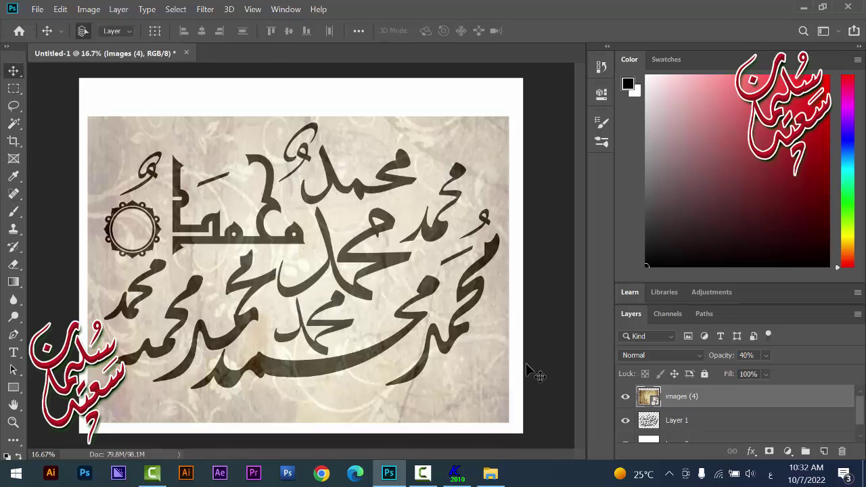
pyautogui.click(705, 424)
pyautogui.rightClick(719, 399)
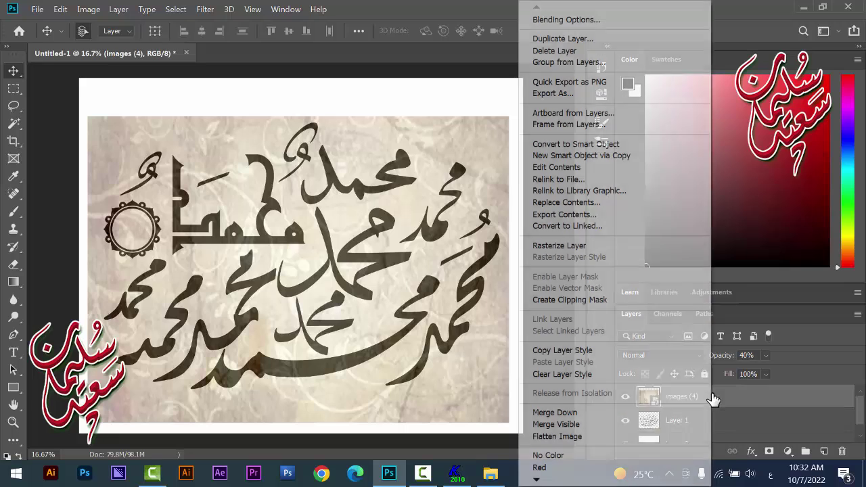
pyautogui.click(555, 249)
# Step: Select the bottom-row words, the central words, the Kuffi word and the circular ornament on Layer 1 with the Magic Wand
pyautogui.click(13, 123)
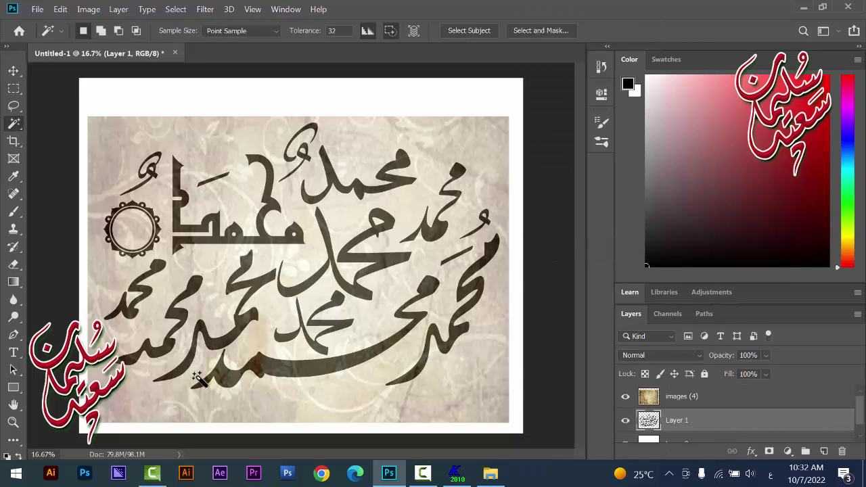
pyautogui.click(324, 371)
pyautogui.keyDown('shift'); pyautogui.click(274, 373); pyautogui.keyUp('shift')
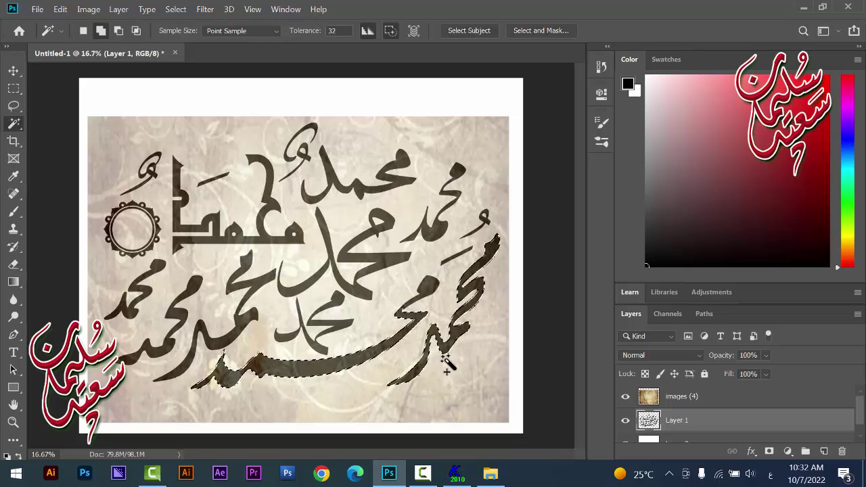
pyautogui.keyDown('shift'); pyautogui.click(430, 287); pyautogui.keyUp('shift')
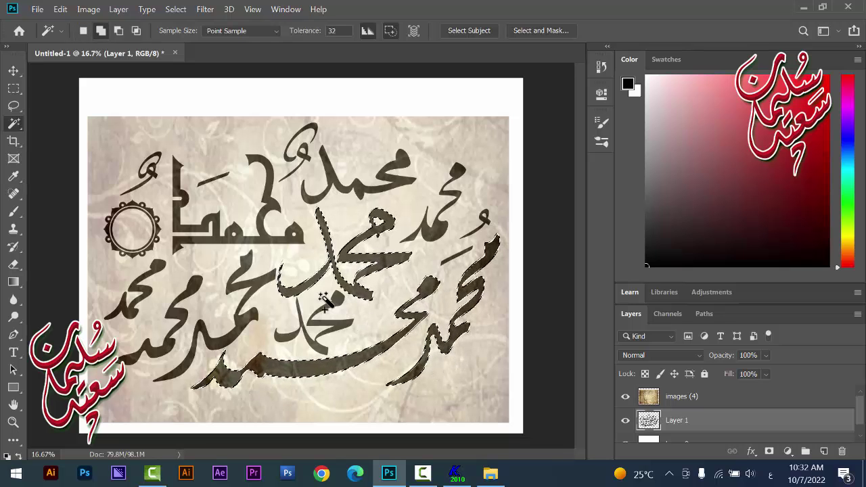
pyautogui.click(138, 330)
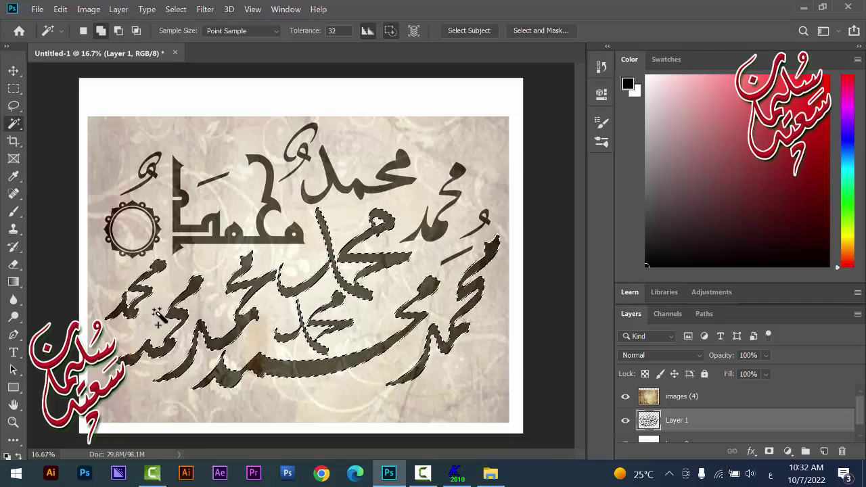
pyautogui.click(177, 185)
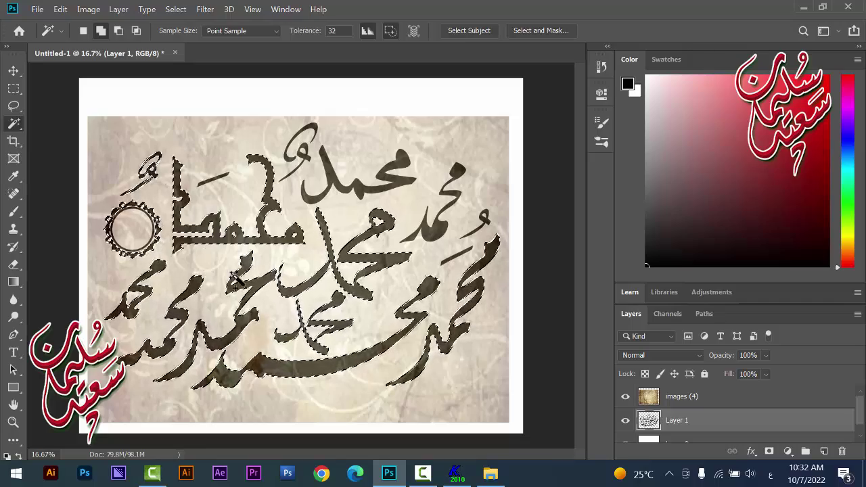
# Step: Undo the accidental selection change and add the upper words and their looped marks to the Magic Wand selection
pyautogui.click(225, 192)
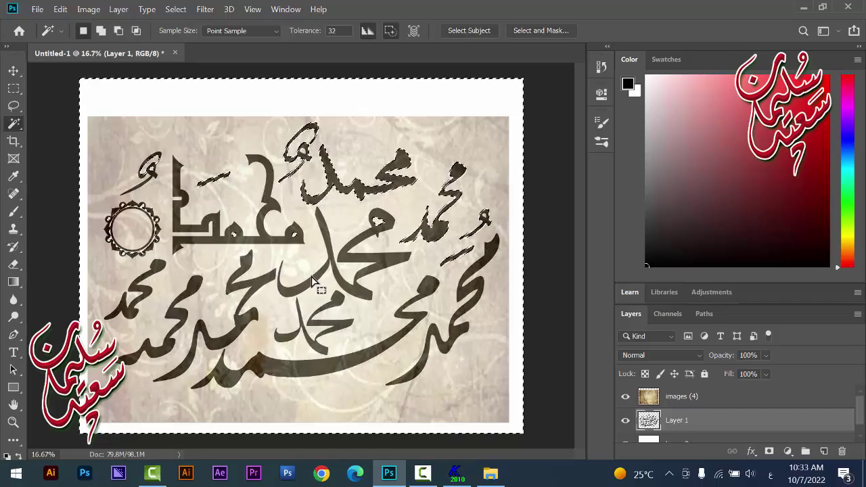
pyautogui.hotkey('ctrl', 'z')
pyautogui.keyDown('shift'); pyautogui.click(433, 229); pyautogui.keyUp('shift')
pyautogui.keyDown('shift'); pyautogui.click(487, 234); pyautogui.keyUp('shift')
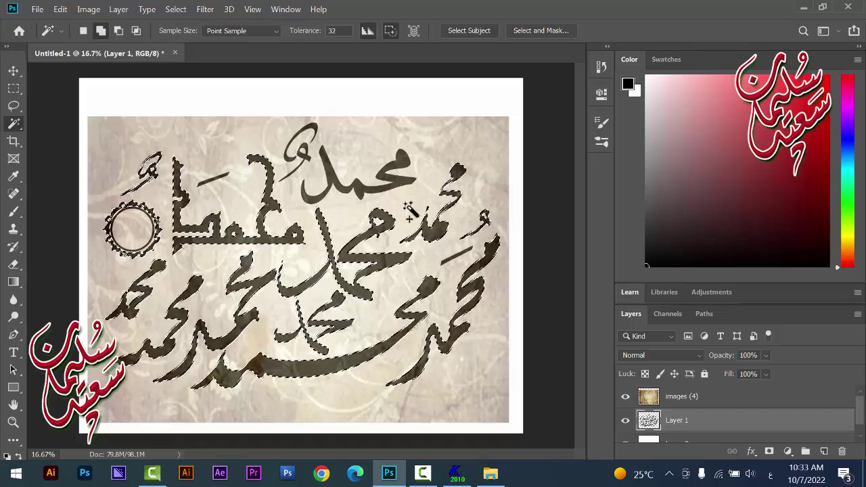
pyautogui.keyDown('shift'); pyautogui.click(314, 131); pyautogui.keyUp('shift')
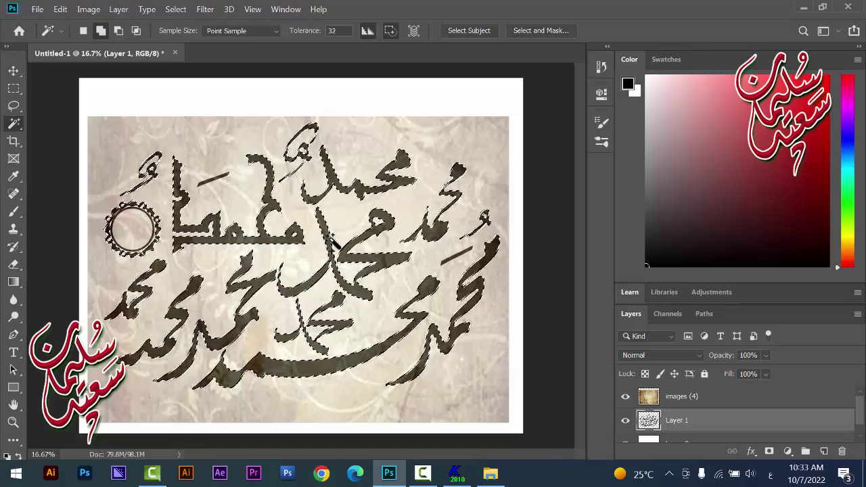
pyautogui.keyDown('shift'); pyautogui.click(359, 352); pyautogui.keyUp('shift')
pyautogui.hotkey('ctrl', 'z')
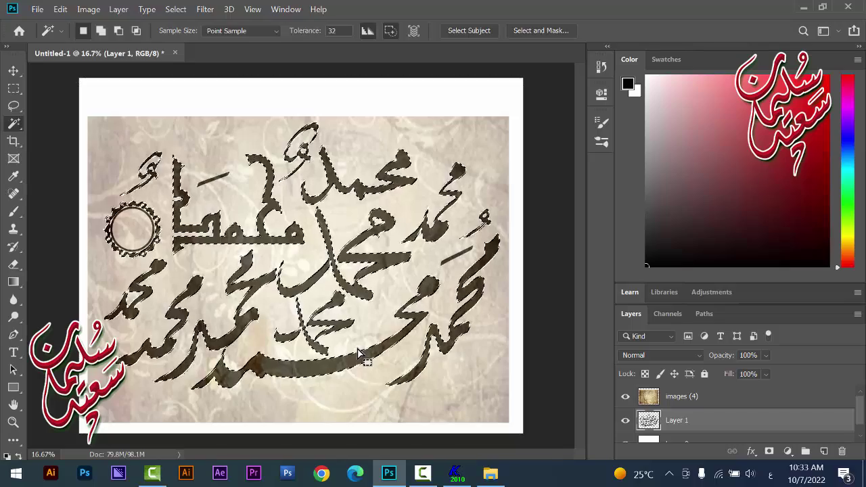
# Step: Invert the selection and delete the part of the images (4) texture that lies outside the lettering
pyautogui.click(13, 70)
pyautogui.click(718, 398)
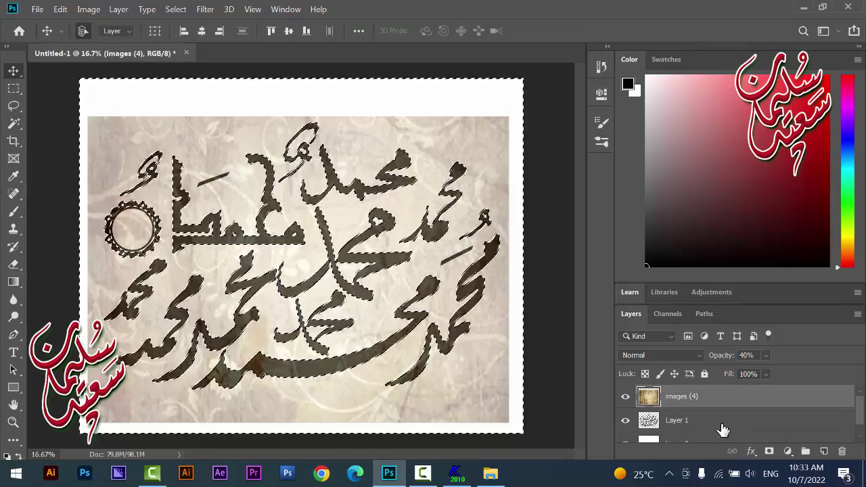
pyautogui.hotkey('ctrl', 'shift', 'i')
pyautogui.press('Delete')
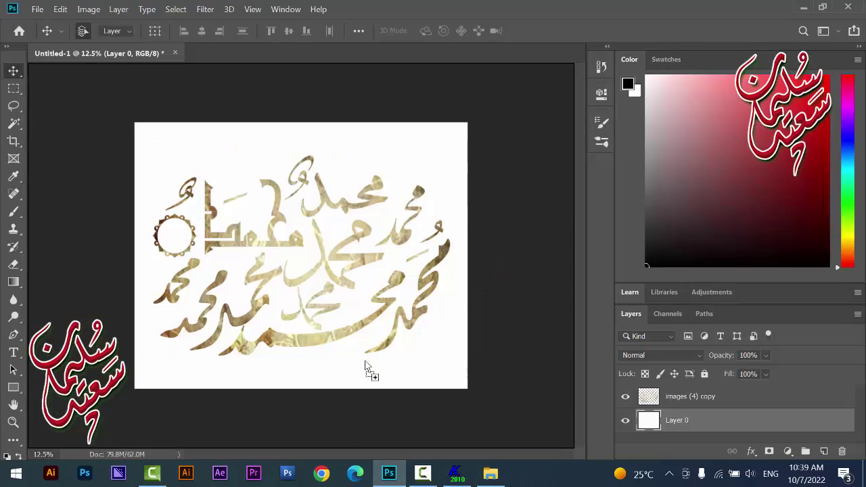
# Step: Place the brown texture-simple-background-wallpaper-preview image from the picture folder directly above Layer 0
pyautogui.moveTo(357, 357); pyautogui.dragTo(471, 253)
pyautogui.click(469, 196)
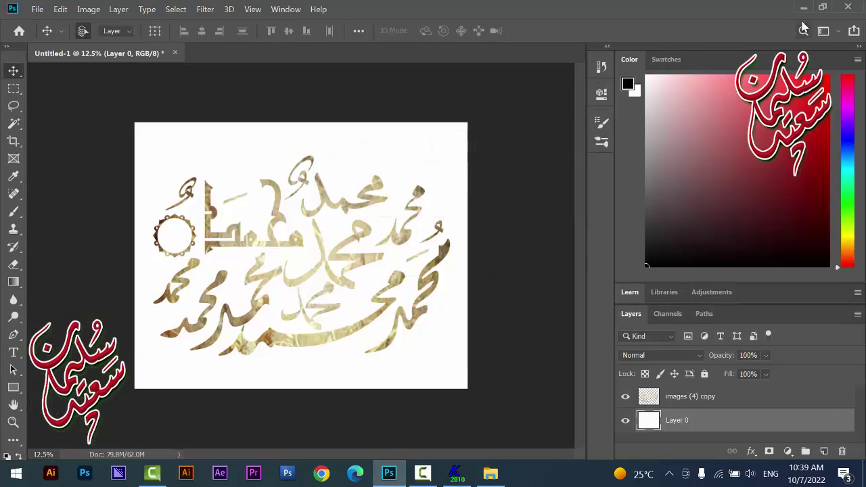
pyautogui.click(803, 7)
pyautogui.moveTo(153, 274); pyautogui.dragTo(364, 238)
# Step: Resize the brown background texture to fill the canvas edge to edge behind the lettering and commit the placement
pyautogui.moveTo(385, 202); pyautogui.dragTo(490, 134)
pyautogui.moveTo(216, 307); pyautogui.dragTo(125, 365)
pyautogui.moveTo(300, 366); pyautogui.dragTo(300, 402)
pyautogui.moveTo(309, 135); pyautogui.dragTo(308, 108)
pyautogui.moveTo(492, 250); pyautogui.dragTo(467, 254)
pyautogui.moveTo(125, 255); pyautogui.dragTo(134, 254)
pyautogui.moveTo(296, 108); pyautogui.dragTo(300, 123)
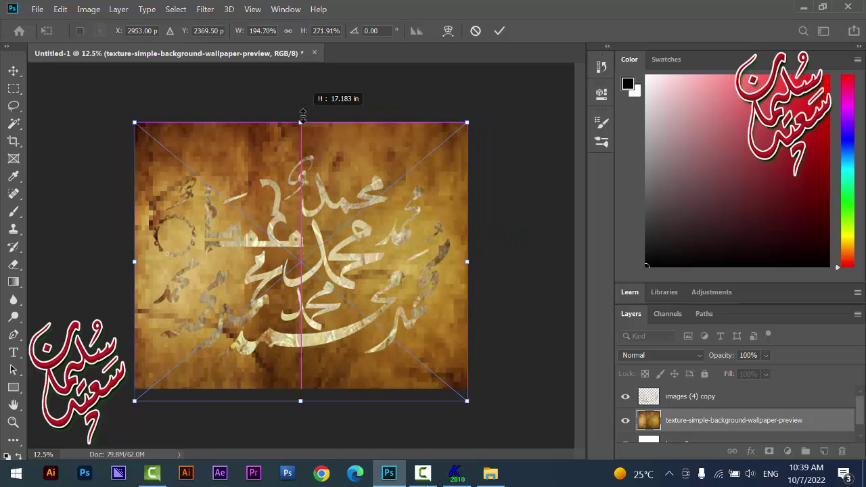
pyautogui.moveTo(296, 401); pyautogui.dragTo(300, 388)
pyautogui.press('Return')
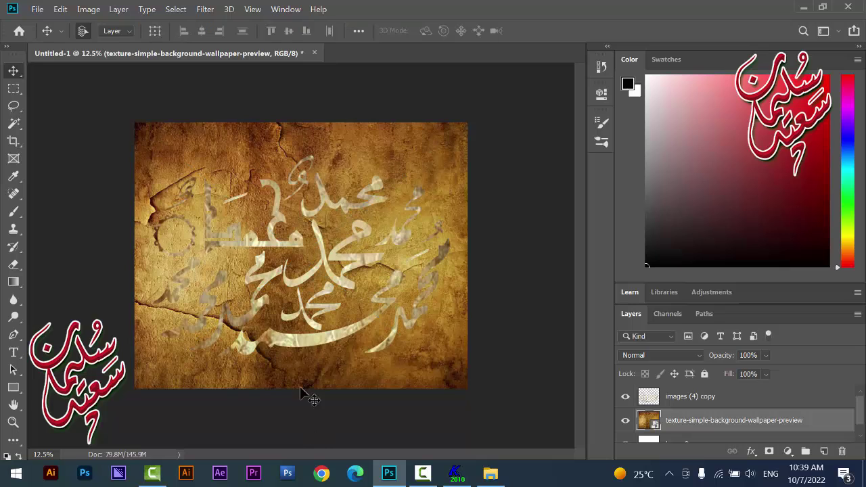
# Step: Add a Drop Shadow to the images (4) copy layer using global light at 120°, the linear contour and anti-aliasing
pyautogui.rightClick(312, 334)
pyautogui.click(345, 341)
pyautogui.doubleClick(755, 401)
pyautogui.moveTo(351, 122); pyautogui.dragTo(459, 86)
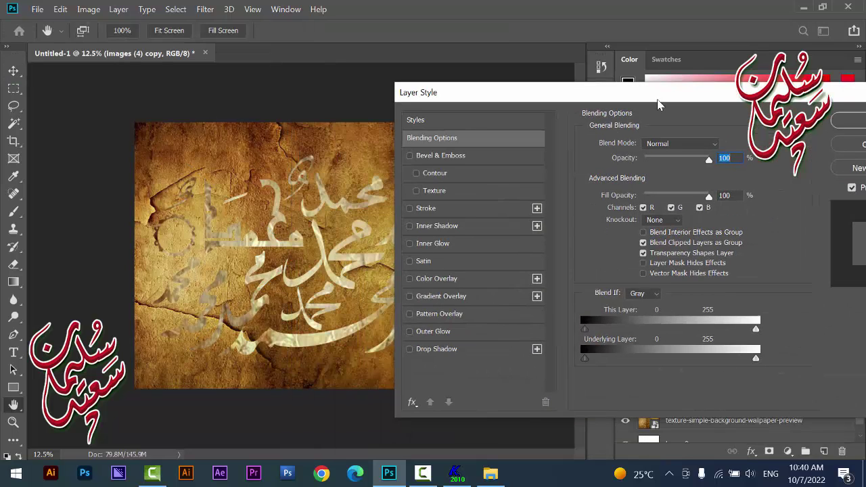
pyautogui.click(434, 350)
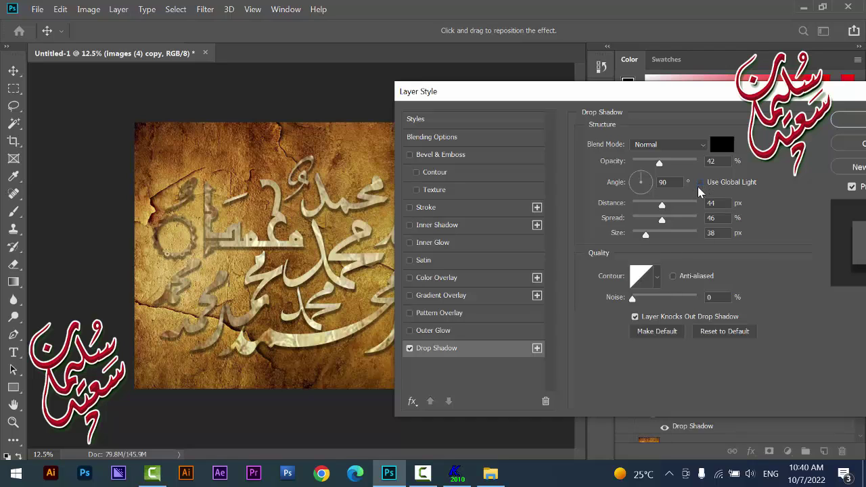
pyautogui.click(656, 278)
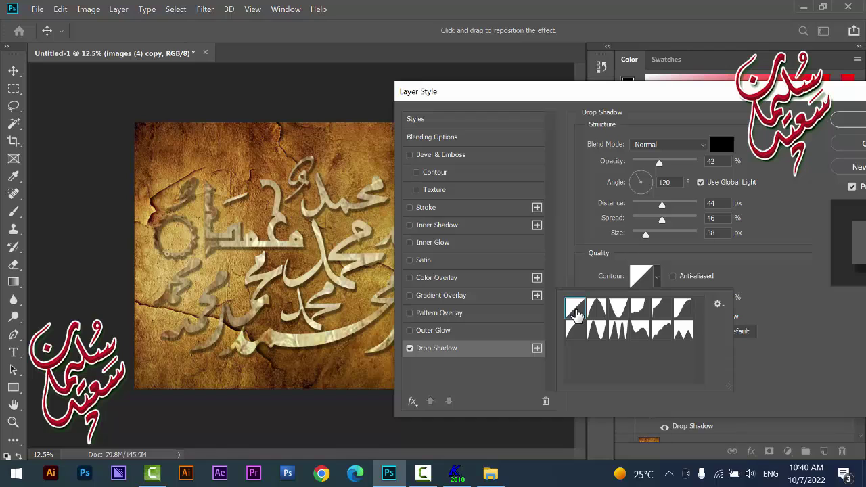
pyautogui.click(575, 313)
pyautogui.click(673, 276)
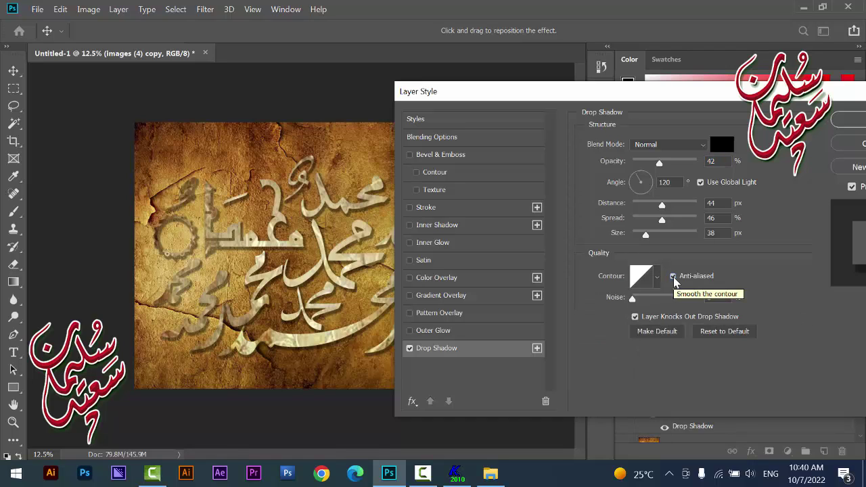
pyautogui.click(634, 317)
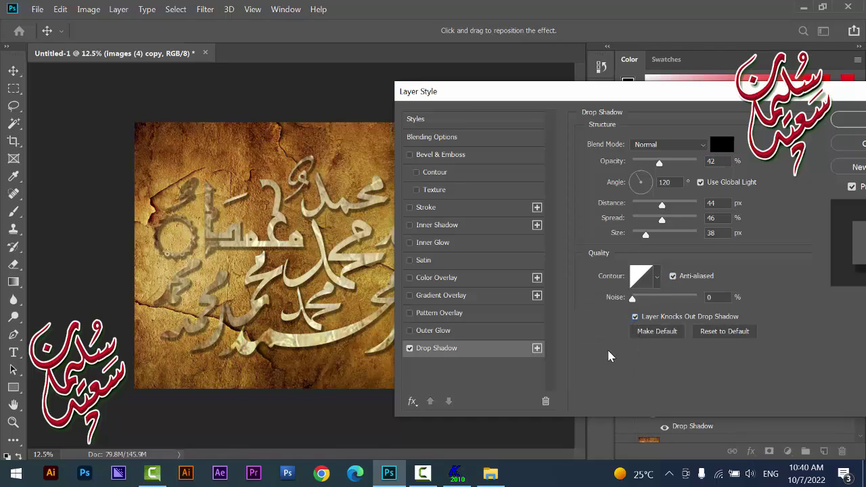
# Step: Strengthen the lettering's drop shadow to 91% opacity, 50% spread and 120 px size
pyautogui.moveTo(658, 166); pyautogui.dragTo(692, 170)
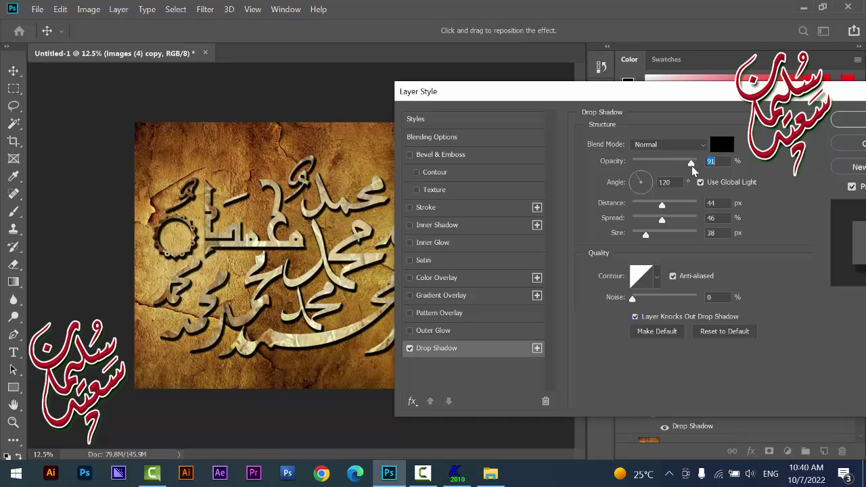
pyautogui.moveTo(646, 236); pyautogui.dragTo(666, 222)
pyautogui.moveTo(628, 95); pyautogui.dragTo(671, 91)
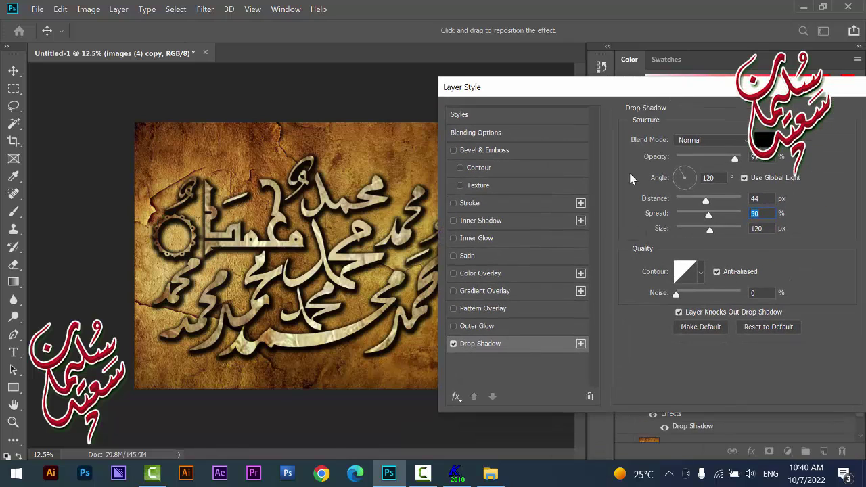
# Step: Add a Chisel Hard inner bevel with 147% depth, 29 px size and Contour enabled to the lettering, and apply the layer style
pyautogui.click(486, 150)
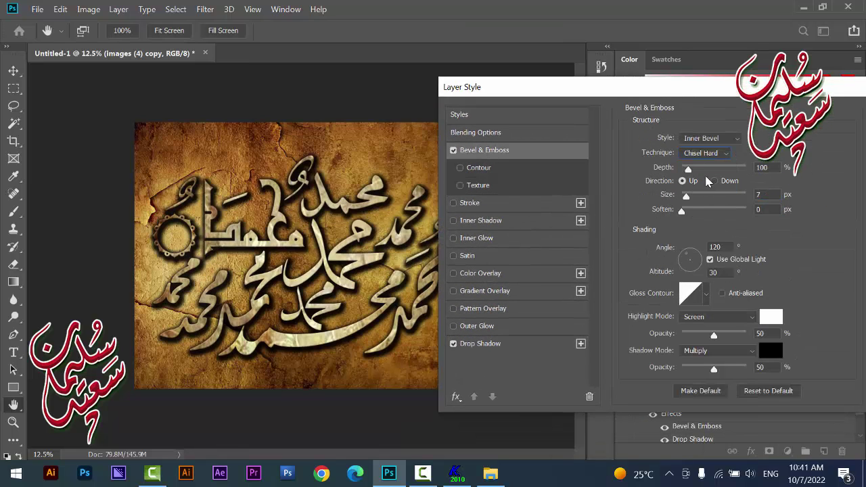
pyautogui.moveTo(697, 170); pyautogui.dragTo(693, 197)
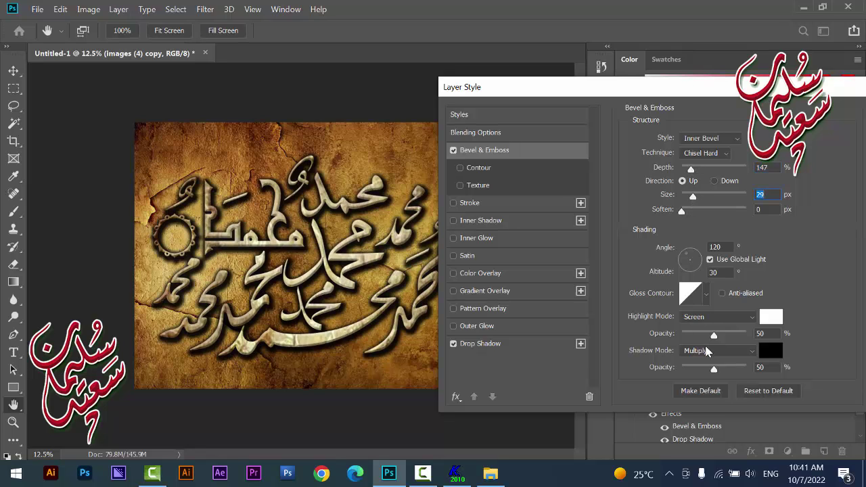
pyautogui.click(459, 185)
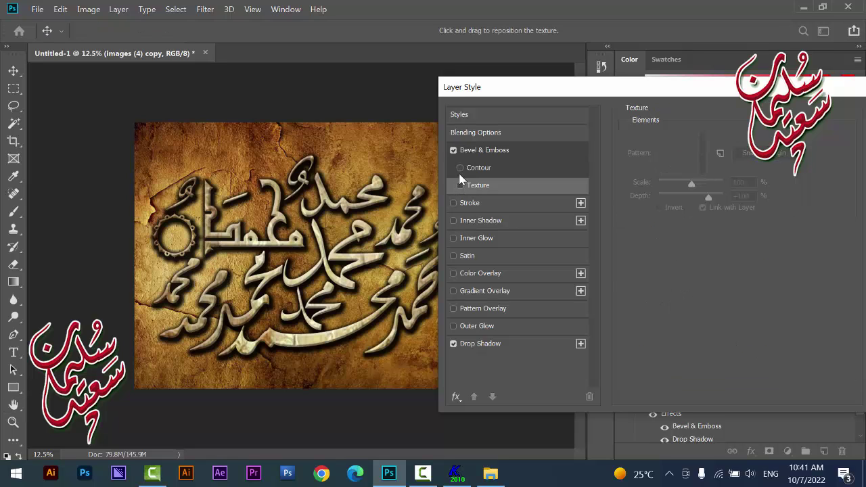
pyautogui.click(460, 168)
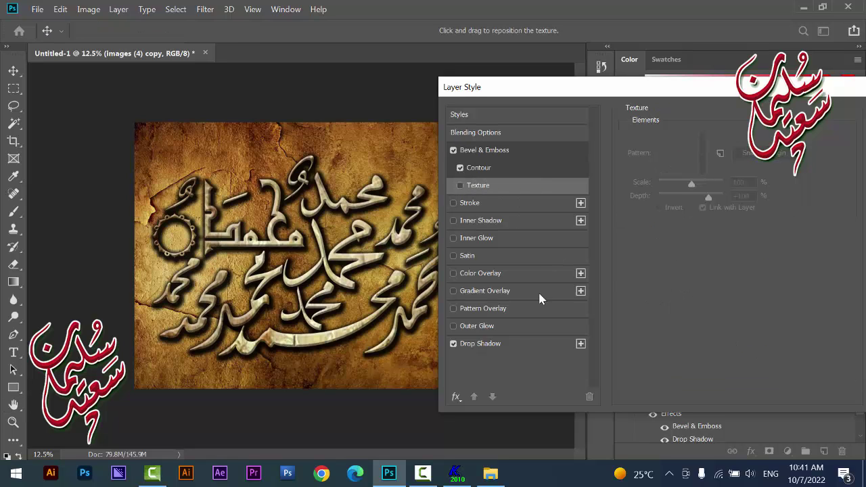
pyautogui.click(762, 164)
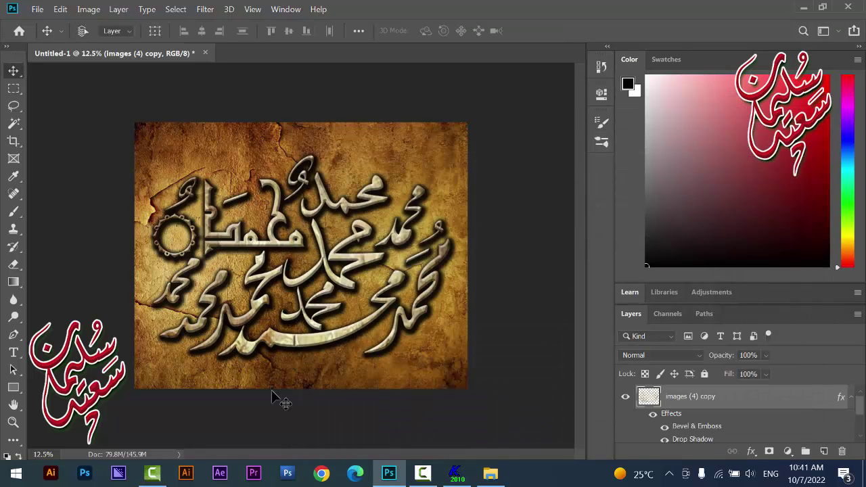
# Step: Stretch the lettering upward to about 111% height, shift it slightly down to centre it on the background, and commit the transform
pyautogui.hotkey('ctrl', 't')
pyautogui.moveTo(300, 156); pyautogui.dragTo(303, 133)
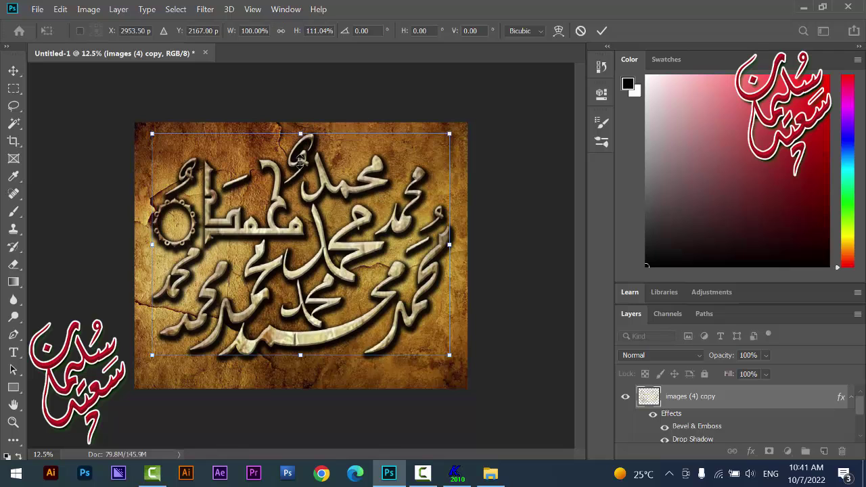
pyautogui.press('Return')
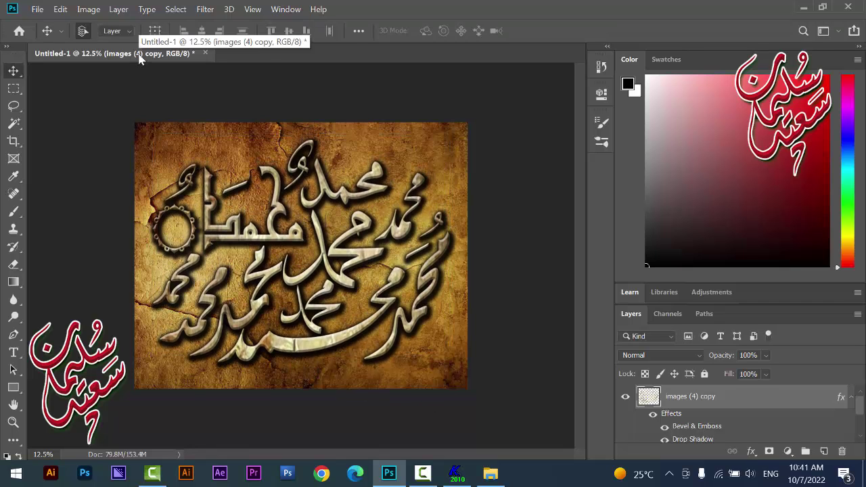
# Step: Save the composition to the Desktop as a flattened image instead of PSD, entering 10 for the image quality
pyautogui.click(38, 9)
pyautogui.click(85, 155)
pyautogui.click(54, 94)
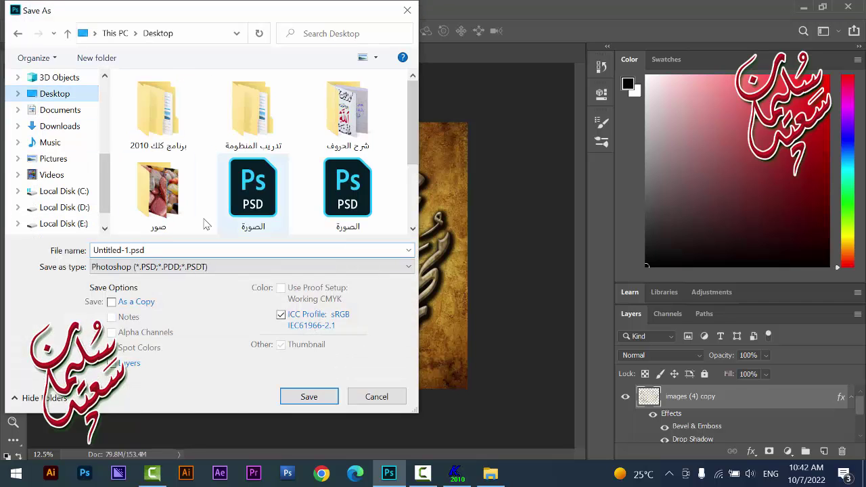
pyautogui.click(338, 269)
pyautogui.click(133, 118)
pyautogui.click(308, 396)
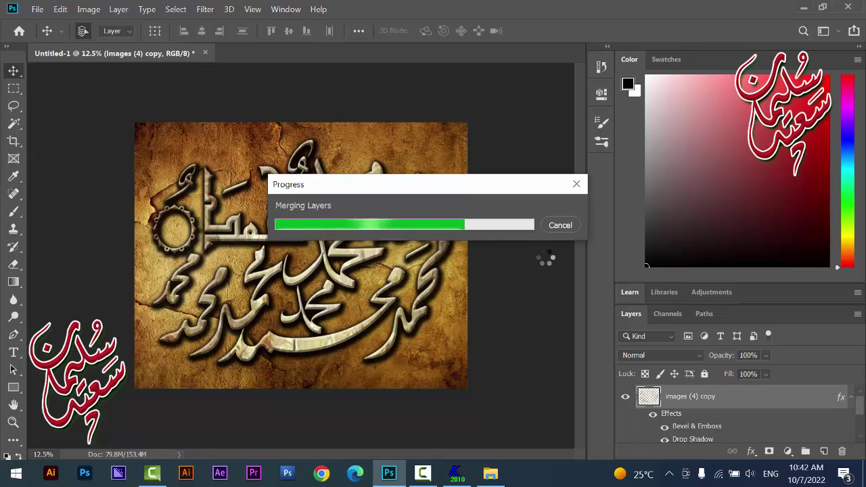
pyautogui.write('10')
pyautogui.press('Return')
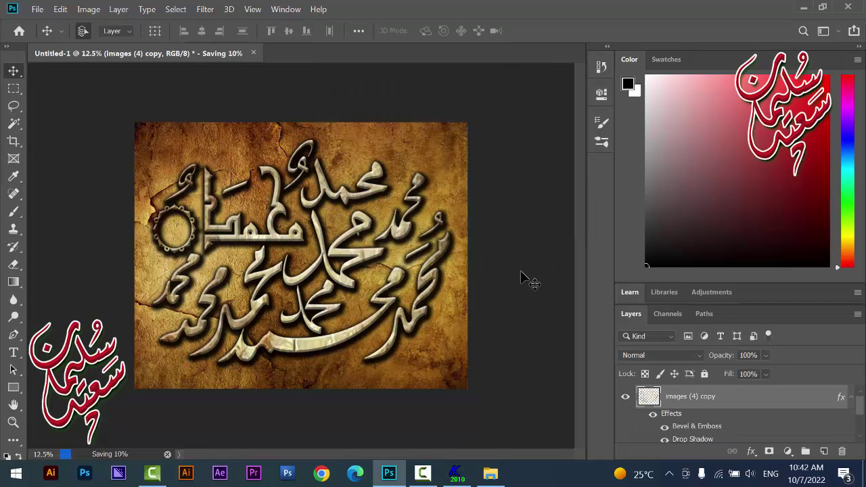